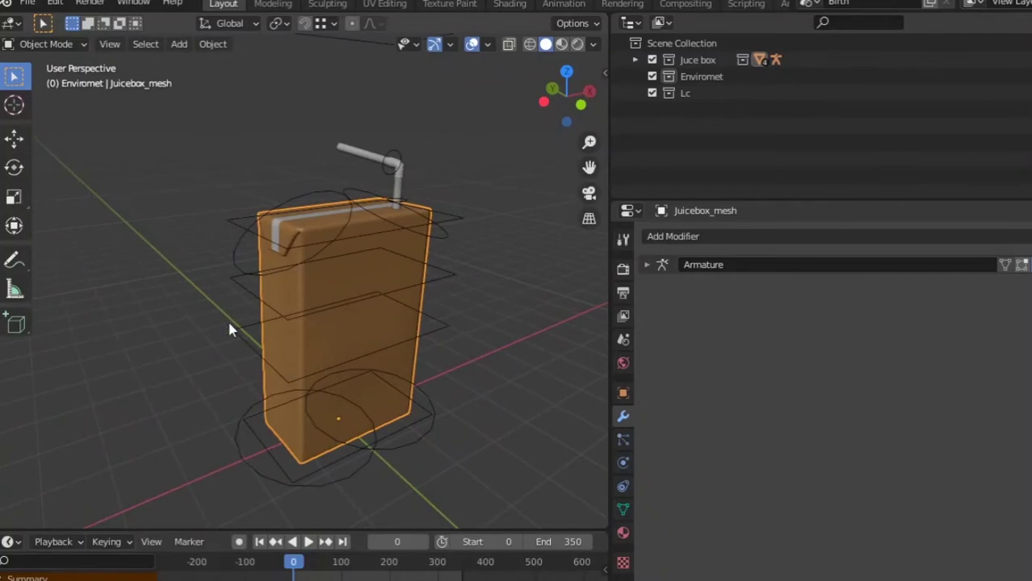
- Examine the juice box mesh and its armature from several angles
left_click(236, 288)
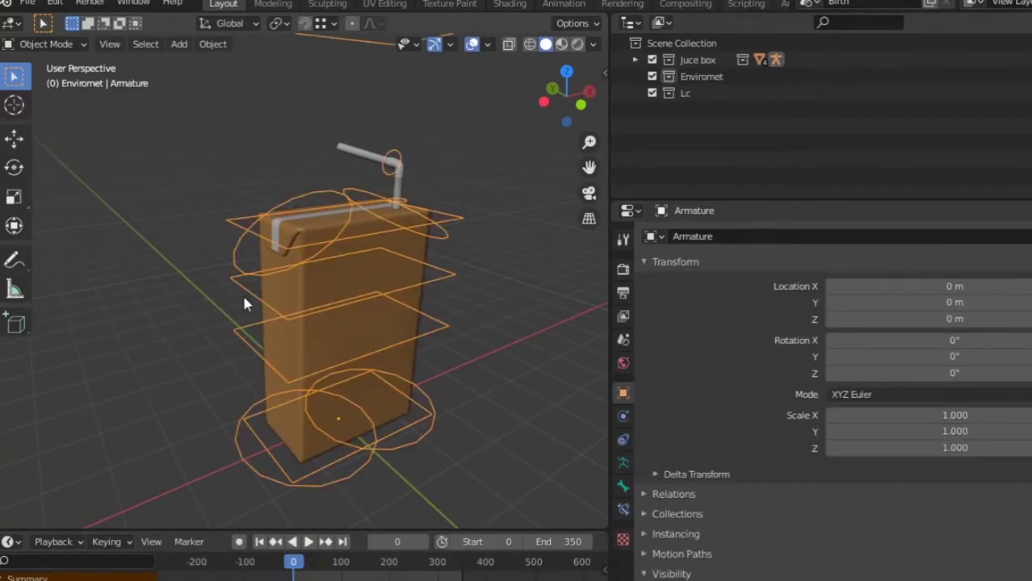
scroll(246, 299, "down", 4)
left_click(306, 338)
middle_click_drag(304, 338, 379, 386)
scroll(406, 390, "up", 2)
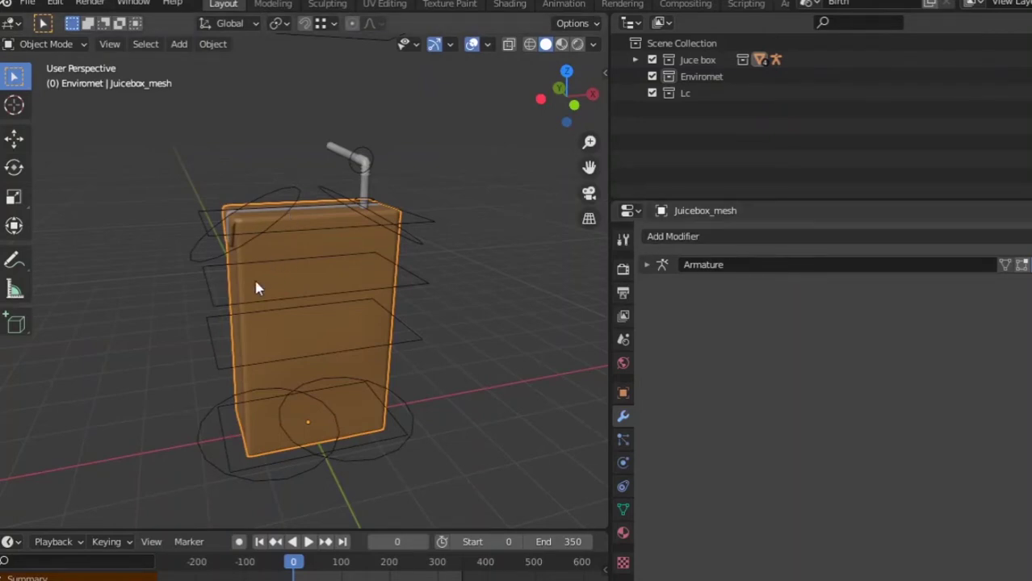
scroll(256, 282, "down", 4)
middle_click_drag(255, 281, 259, 368)
scroll(259, 368, "up", 2)
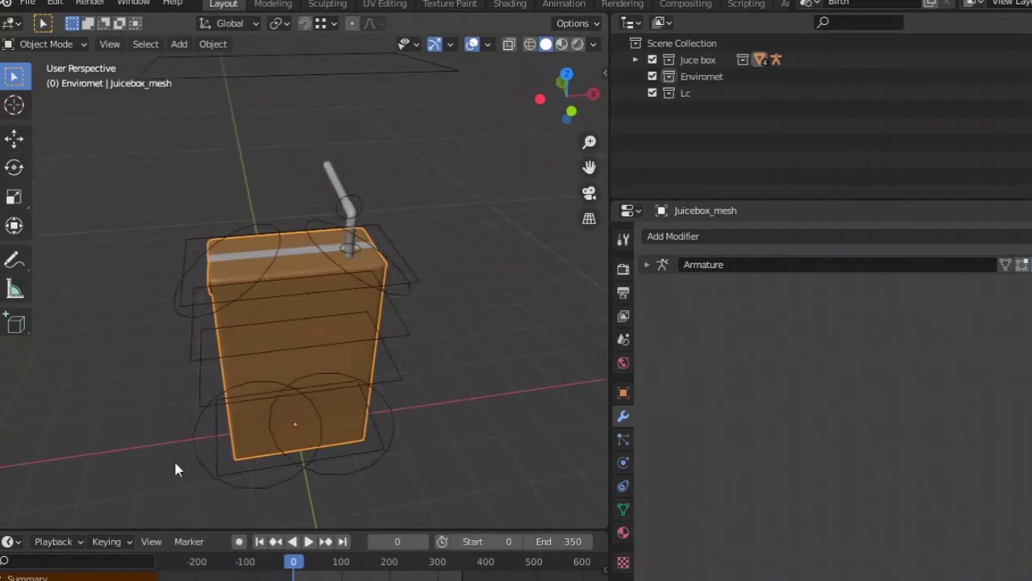
left_click(205, 446)
middle_click_drag(204, 446, 242, 380)
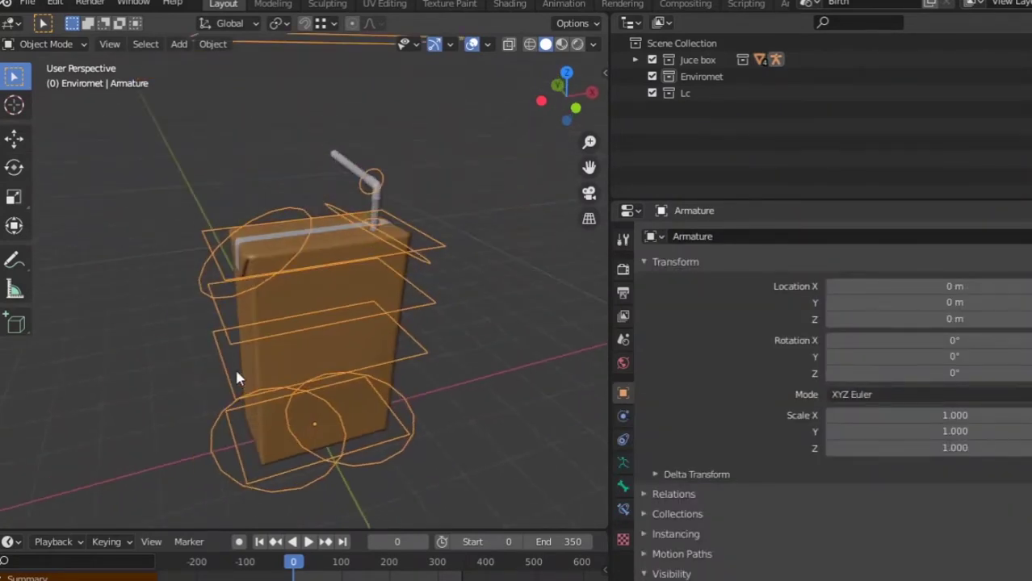
- Add a Multiresolution modifier to the juice box mesh
left_click(284, 363)
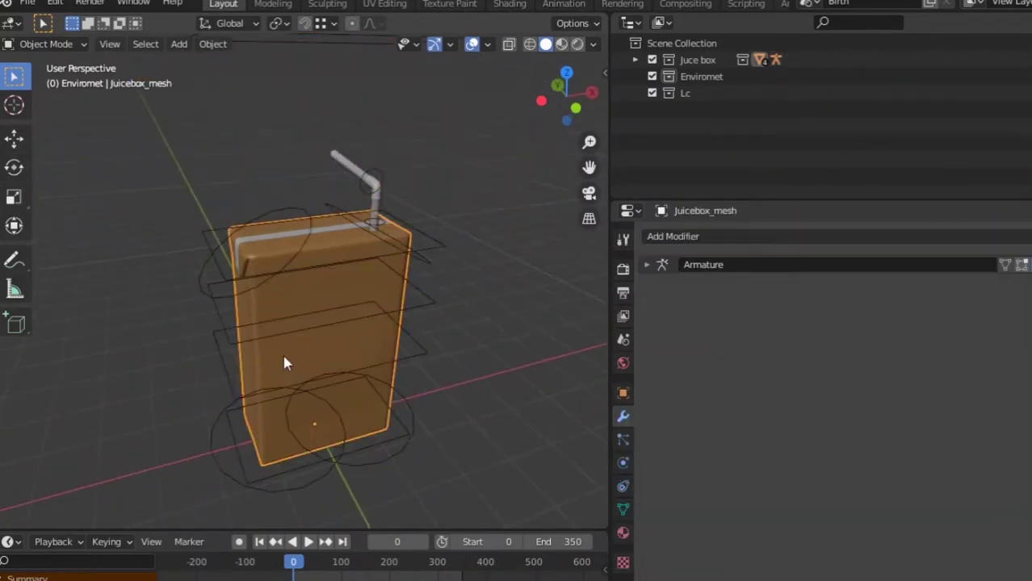
left_click(682, 235)
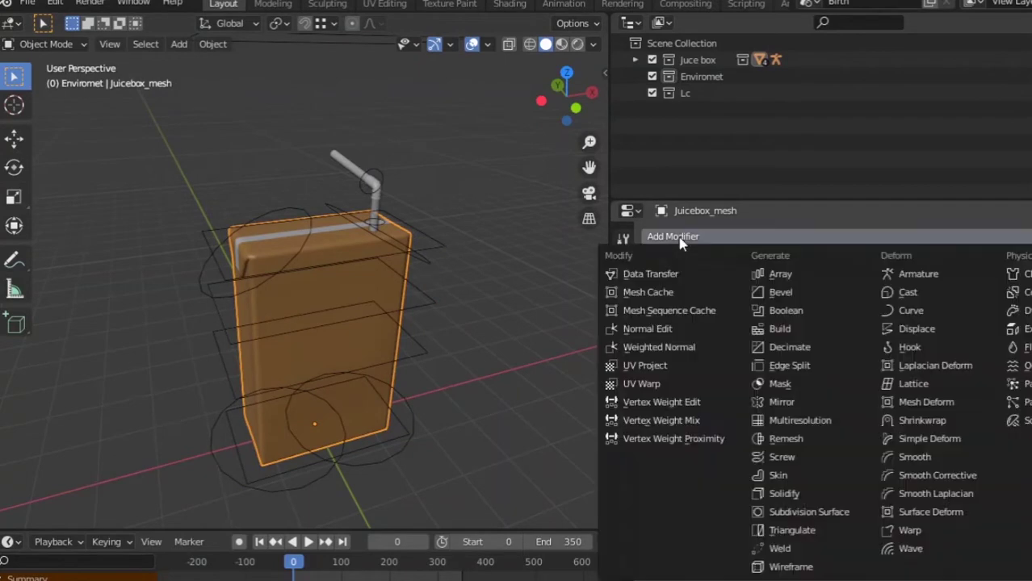
left_click(799, 420)
middle_click_drag(273, 355, 352, 325)
scroll(352, 325, "down", 5)
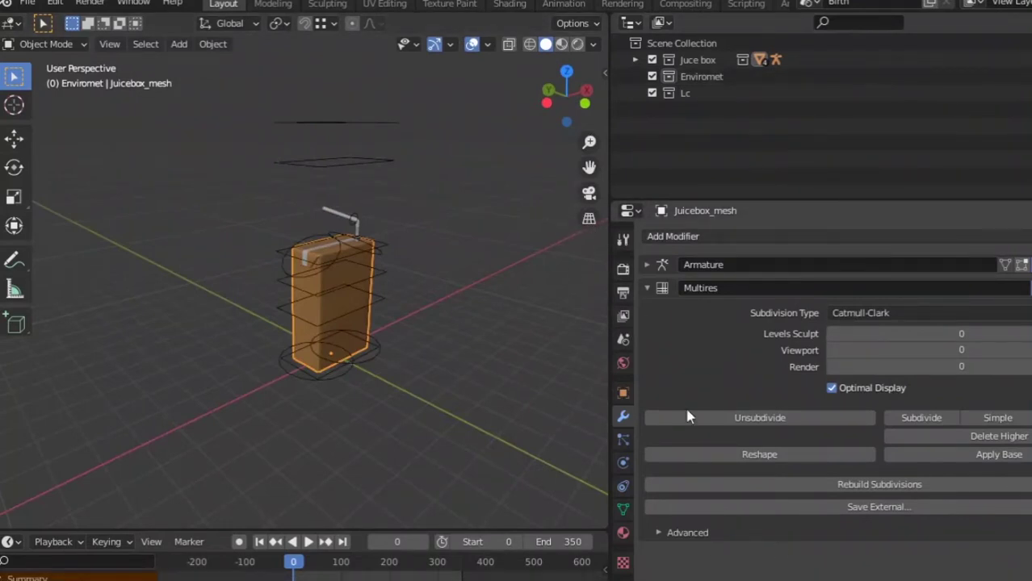
left_click(707, 238)
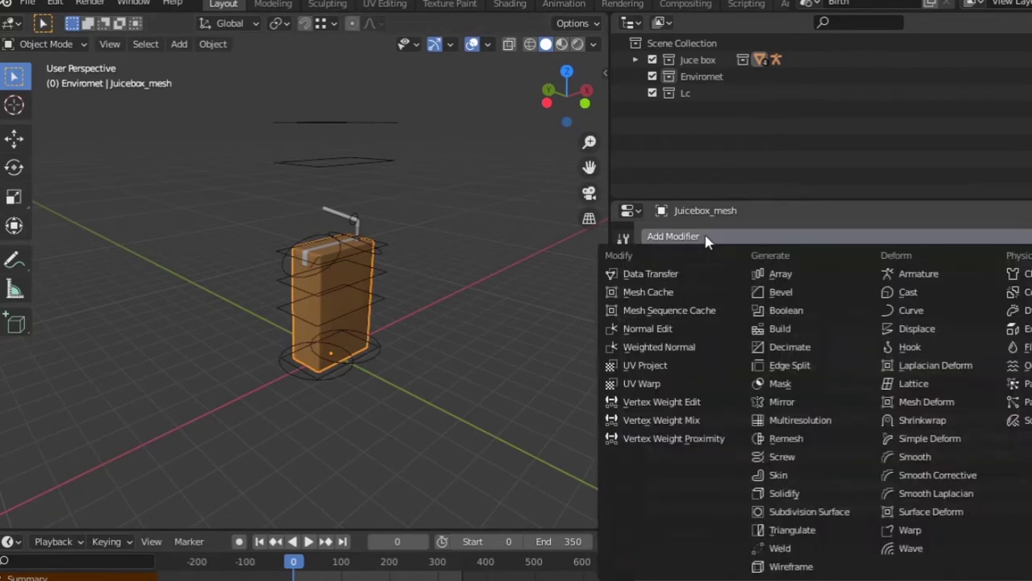
left_click(656, 232)
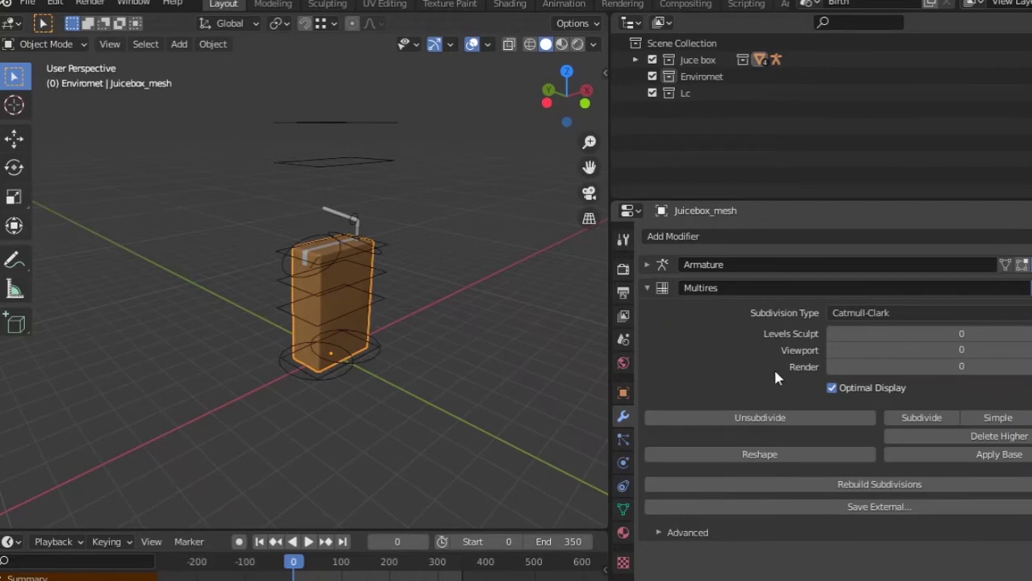
scroll(270, 361, "up", 2)
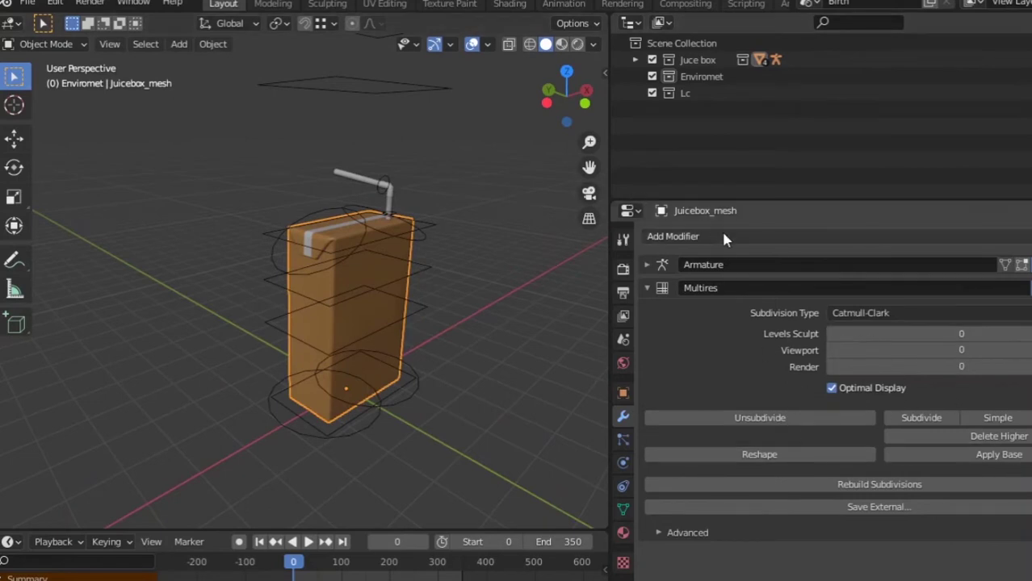
left_click(766, 238)
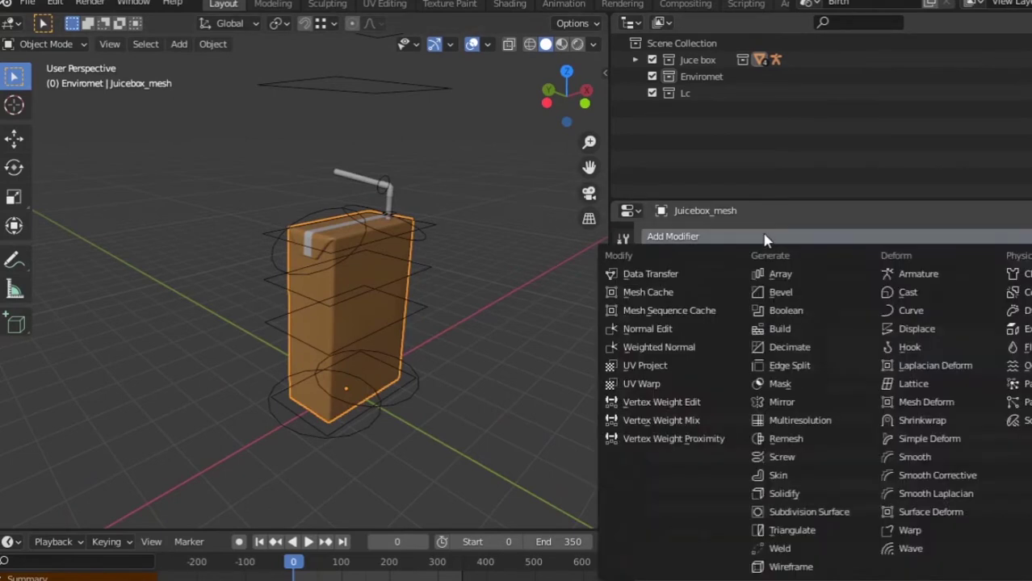
left_click(799, 420)
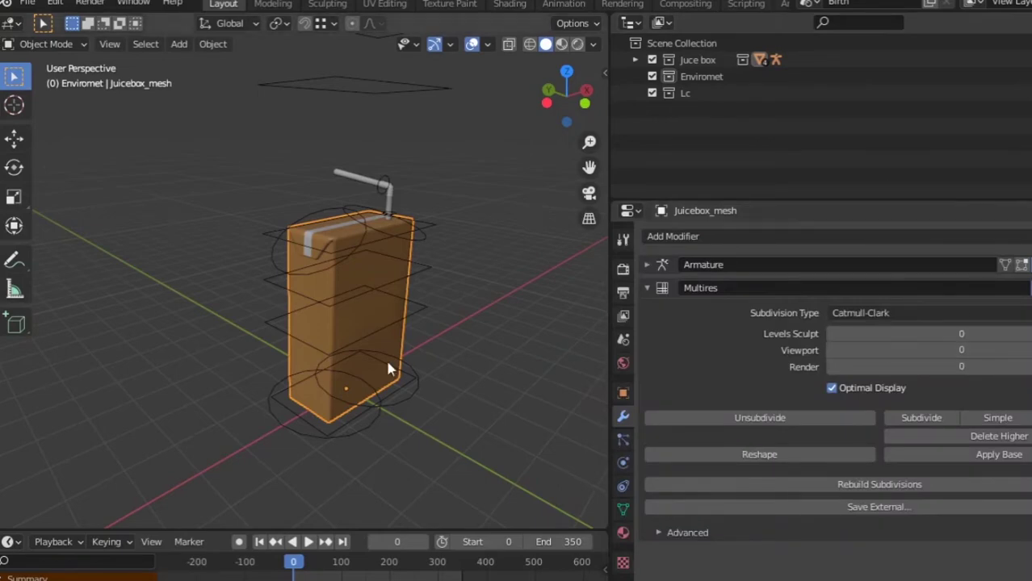
- Turn on the wireframe overlay to show the juice box's geometry
mouse_move(387, 364)
middle_mouse_down()
mouse_move(349, 371)
mouse_move(381, 362)
middle_mouse_up()
scroll(347, 371, "up", 4)
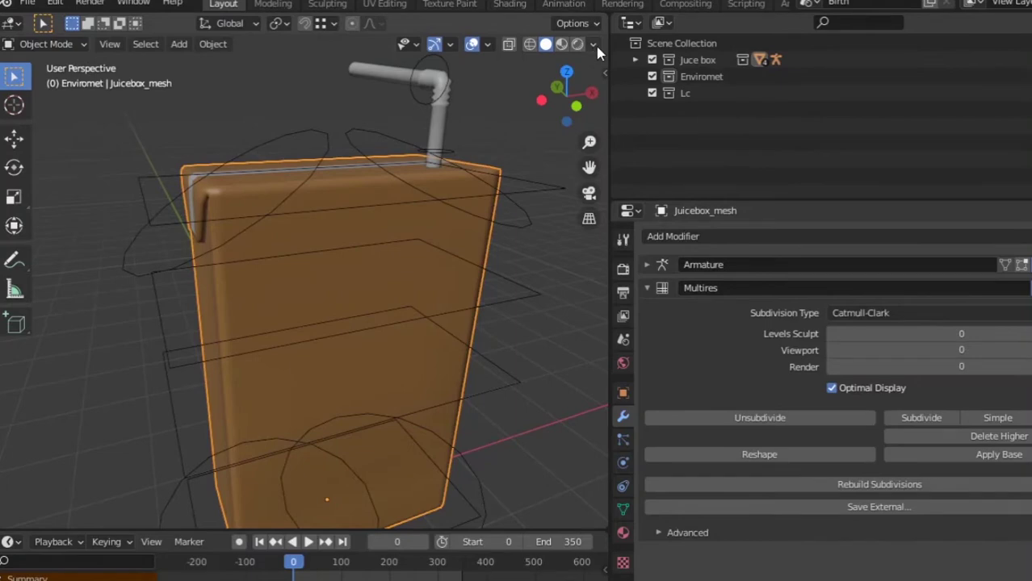
left_click(595, 45)
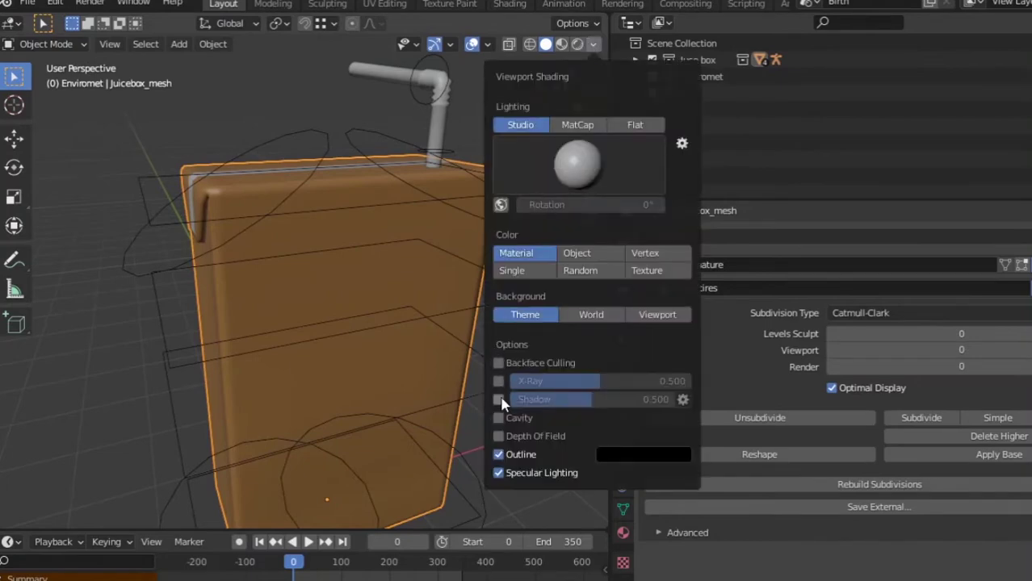
left_click(488, 46)
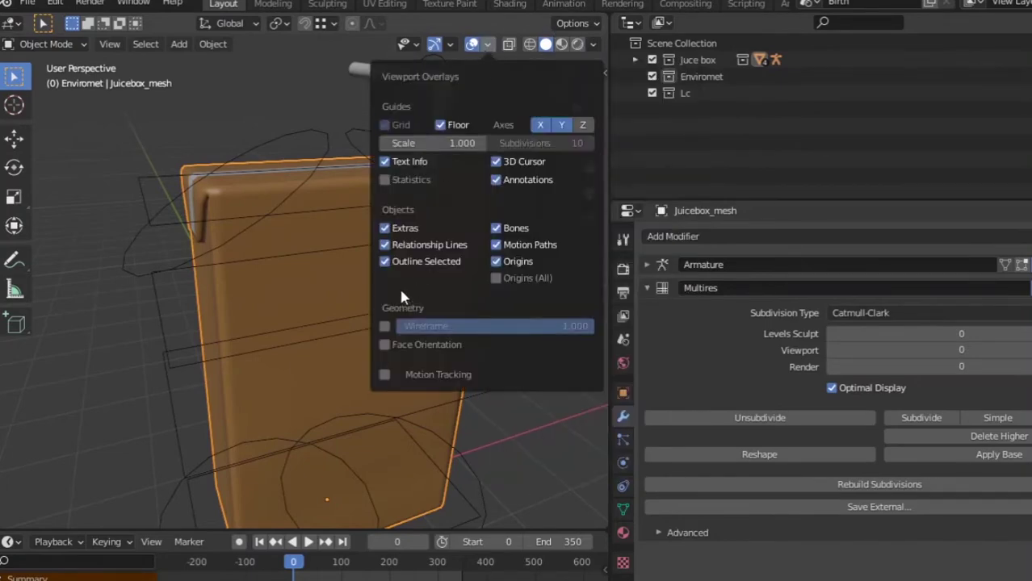
left_click(384, 328)
middle_click_drag(299, 357, 492, 369)
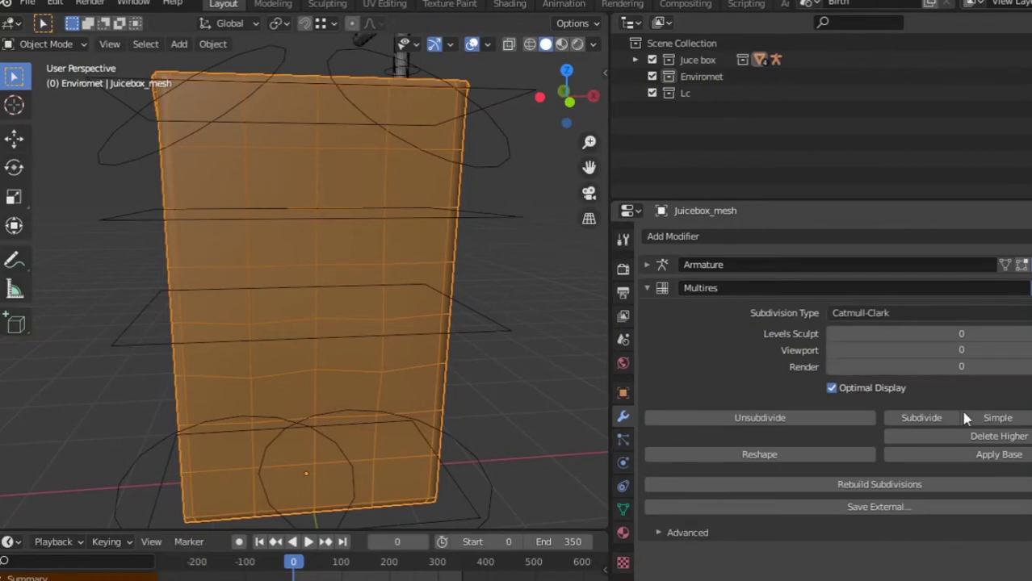
- Subdivide the juice box mesh to multires level 1 with Catmull-Clark subdivision
left_click(944, 422)
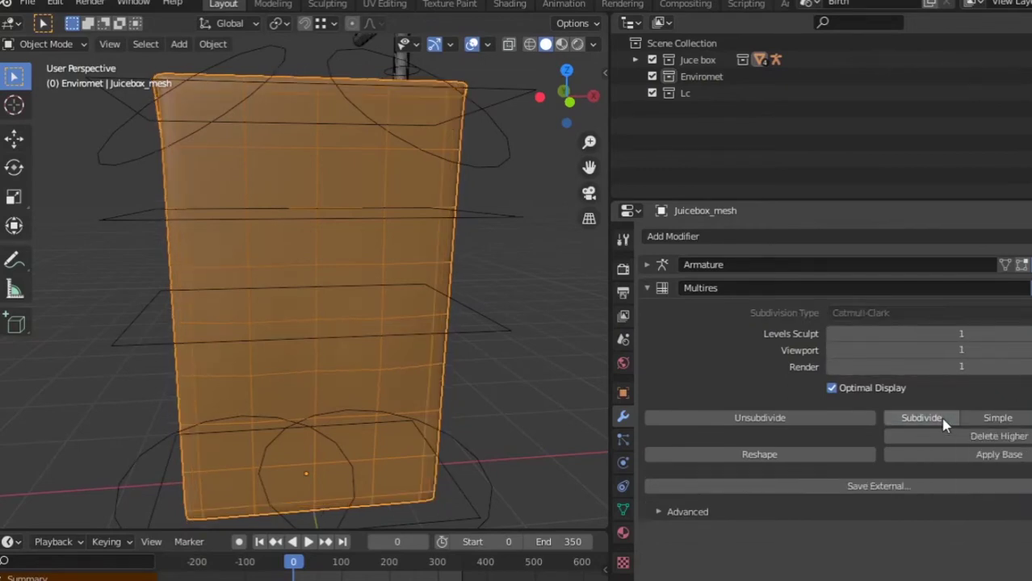
scroll(282, 309, "down", 5)
middle_click_drag(297, 296, 484, 331)
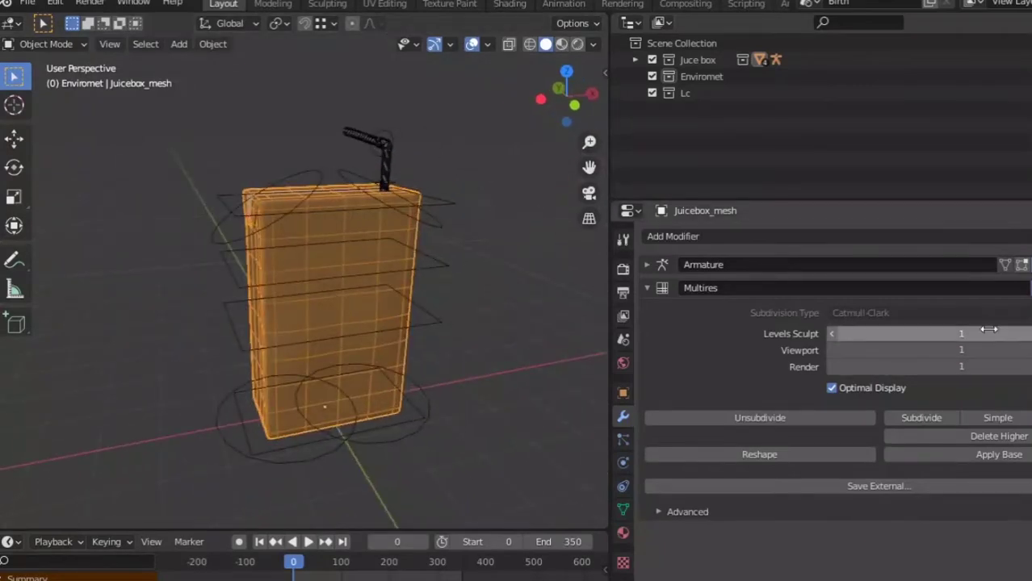
scroll(338, 328, "up", 3)
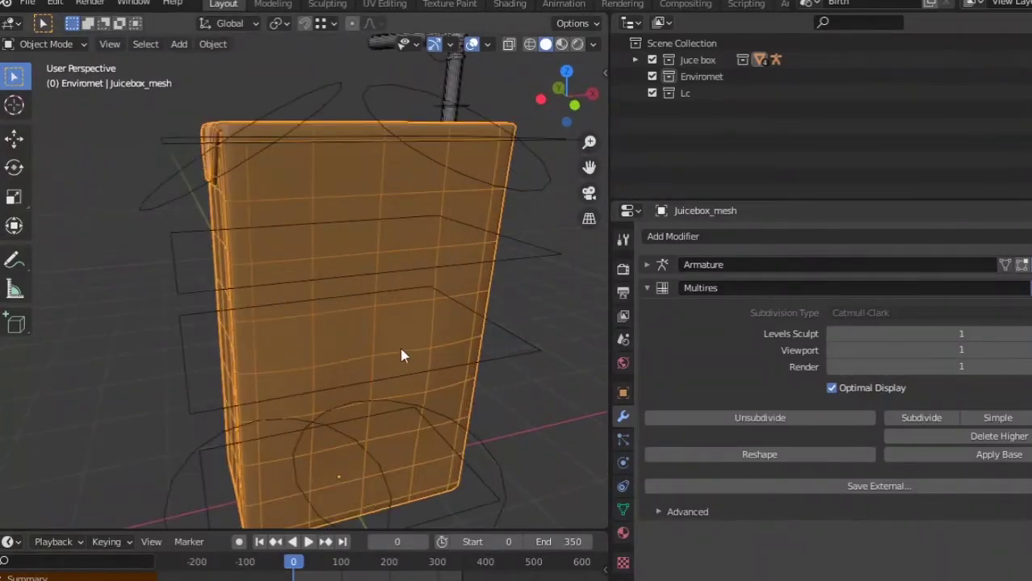
scroll(373, 296, "down", 4)
middle_click_drag(373, 296, 400, 269)
scroll(350, 303, "up", 4)
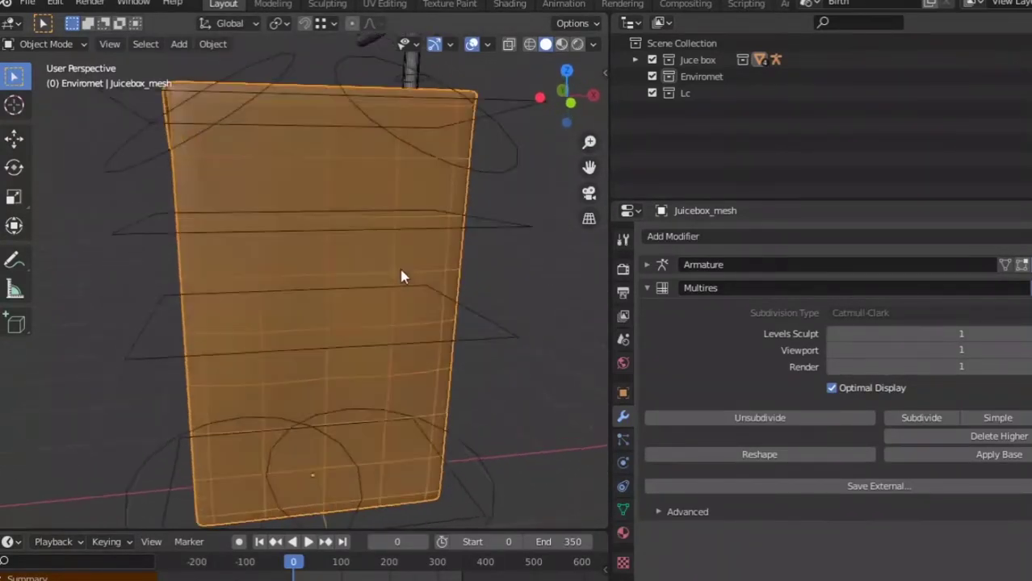
- Switch to the Sculpting workspace and frame the juice box's front face
left_click(324, 4)
middle_click_drag(339, 315, 356, 307, "shift")
scroll(335, 316, "up", 4)
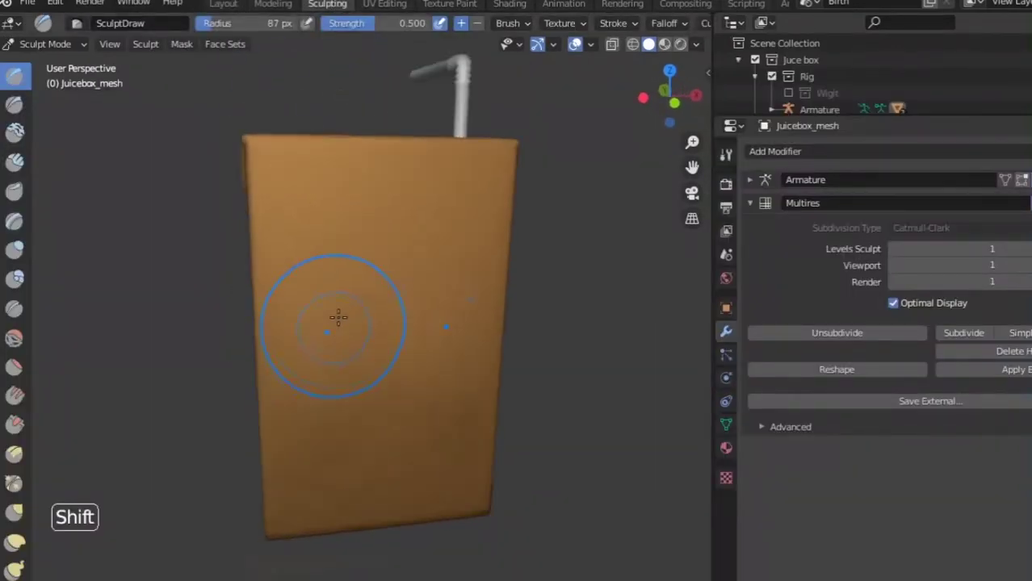
mouse_move(371, 259)
middle_mouse_down()
mouse_move(288, 237)
mouse_move(295, 221)
middle_mouse_up()
mouse_move(341, 342)
left_mouse_down("shift")
mouse_move(371, 203)
mouse_move(466, 304)
mouse_move(321, 208)
mouse_move(576, 515)
left_mouse_up("shift")
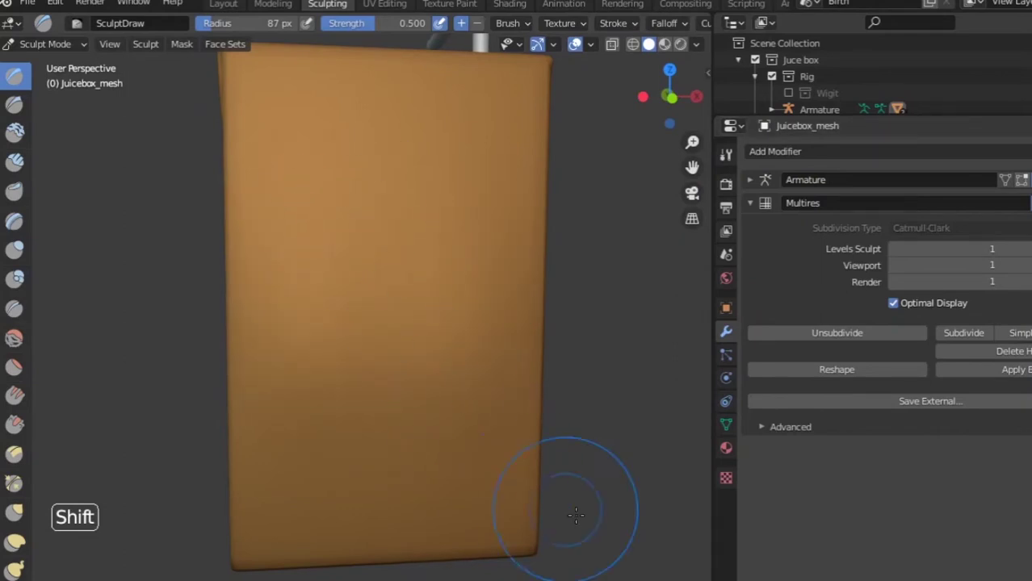
- Look at the Screencast Keys settings in the sidebar and inspect the juice box's front face
key("n")
scroll(364, 438, "down", 3)
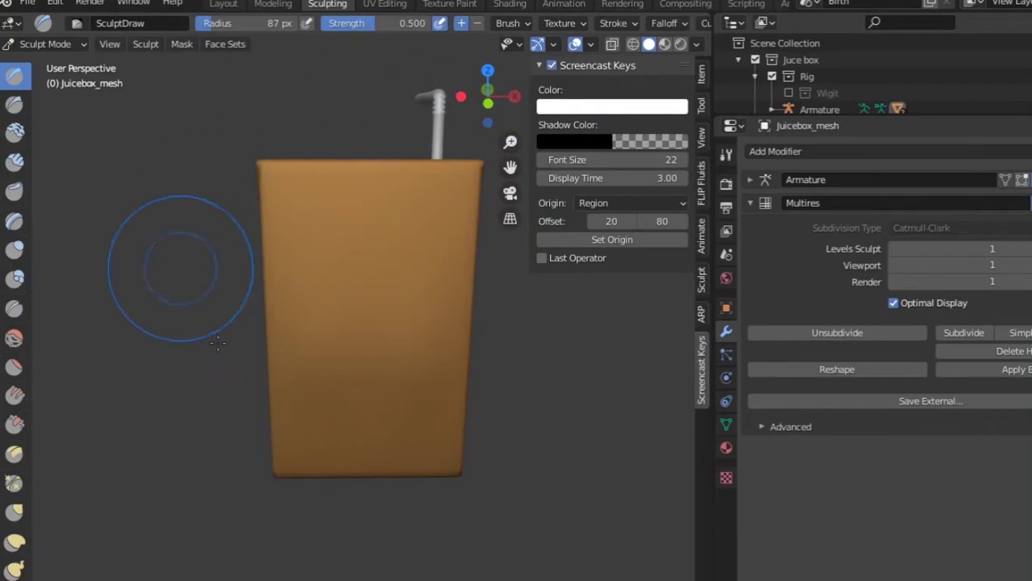
scroll(218, 344, "down", 1)
middle_click_drag(218, 343, 334, 438)
scroll(357, 426, "down", 2)
scroll(357, 427, "up", 1)
scroll(272, 410, "up", 3)
scroll(335, 438, "up", 2)
- Make a test stroke with the Draw brush on the juice box's front face and hide the sidebar
left_click(374, 242)
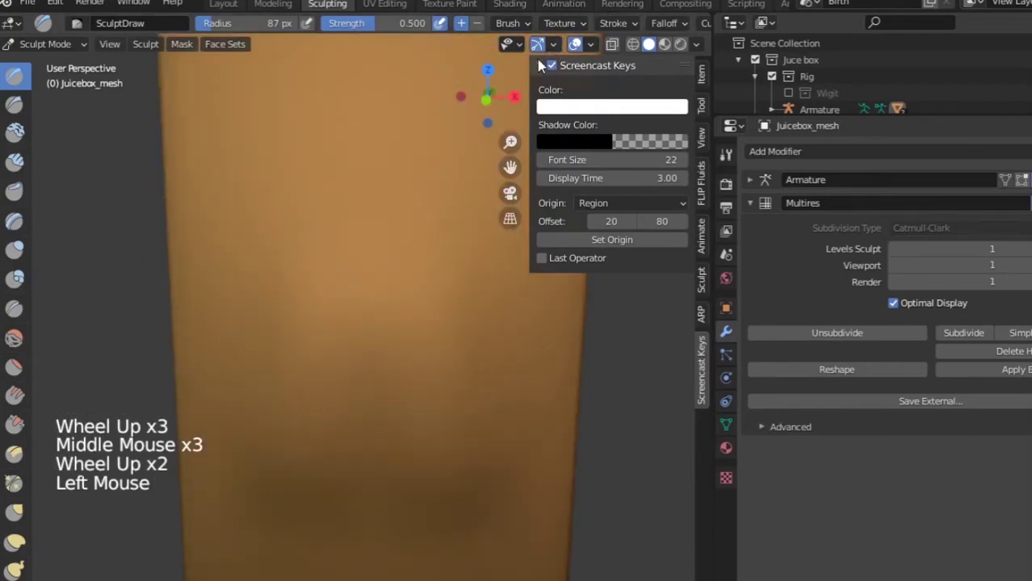
key("n")
scroll(358, 285, "down", 1)
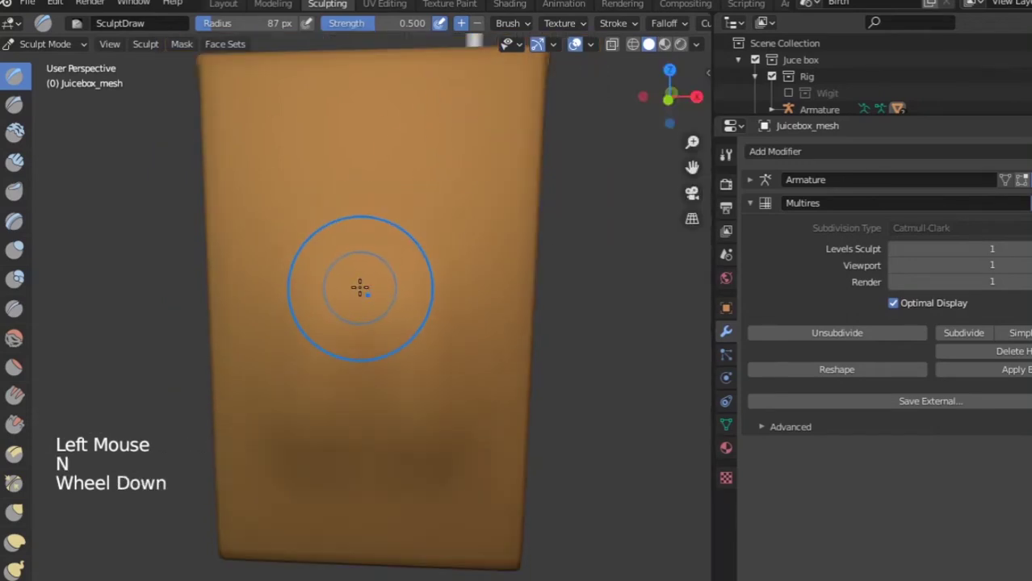
middle_click_drag(360, 288, 504, 281)
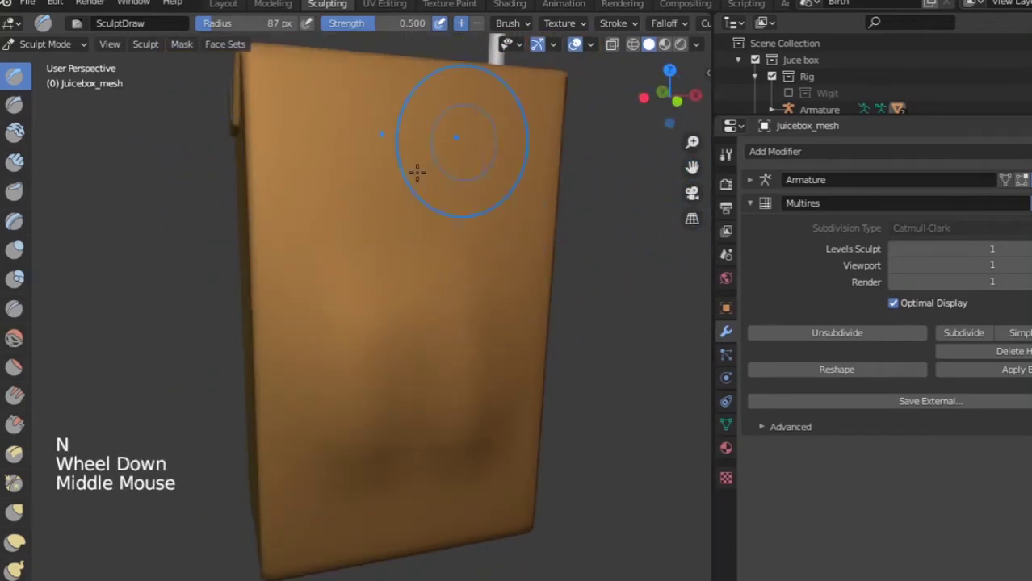
key("n")
key("n")
key("n")
key("n")
key("n")
key("n")
key("n")
key("n")
key("n")
key("n")
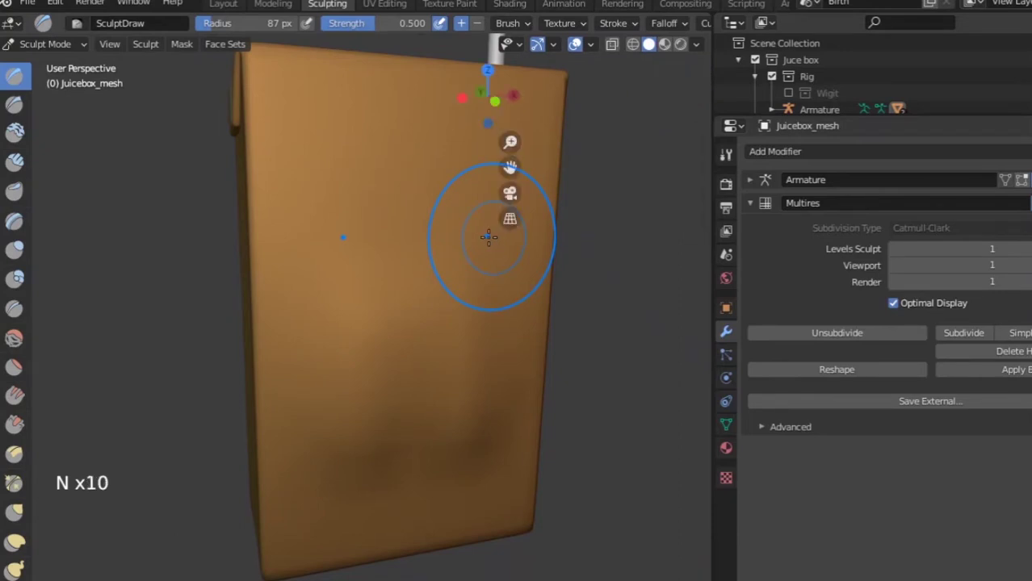
key("n")
- Try sculpting raised strokes on the box's front face with the Draw brush and undo all of them
middle_click_drag(489, 237, 527, 277)
middle_click_drag(322, 355, 326, 357)
left_click(325, 357)
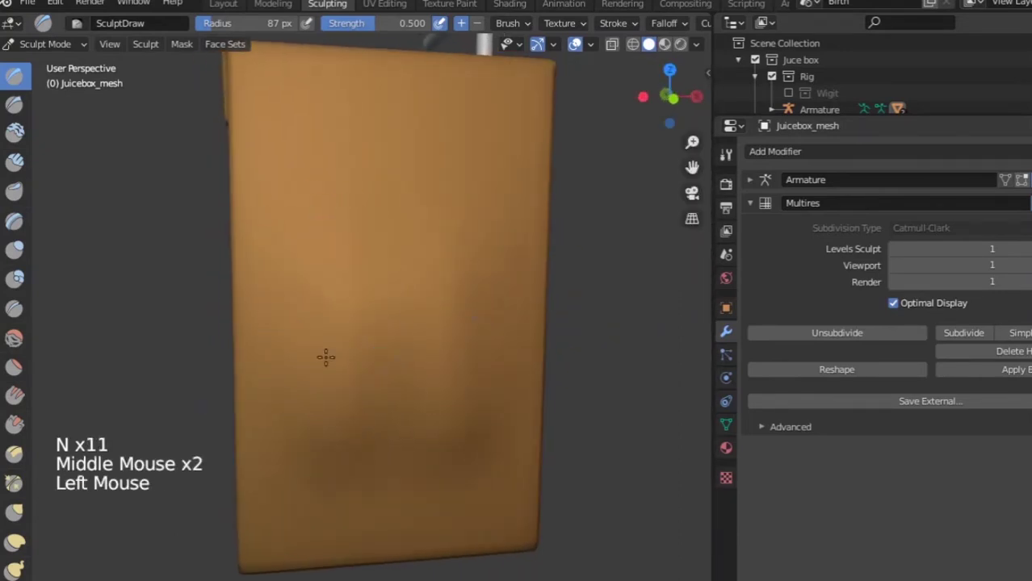
left_click_drag(326, 357, 308, 229)
left_click_drag(421, 289, 401, 286)
key("ctrl+z")
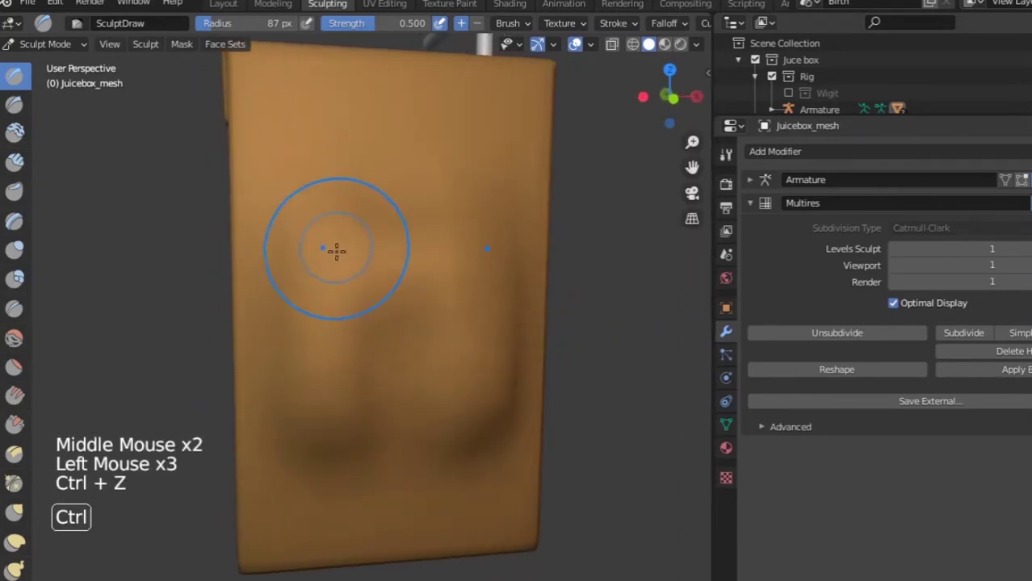
key("ctrl+z")
key("ctrl+z")
key("ctrl+z")
key("ctrl+z")
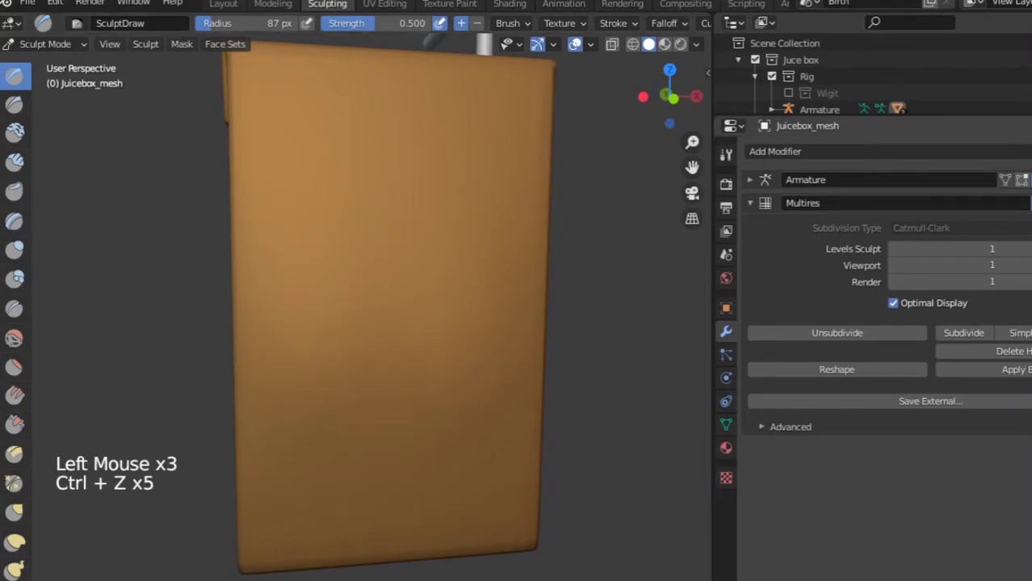
- Subdivide the juice box mesh further to multires level 3 and display its wireframe
left_click(964, 333)
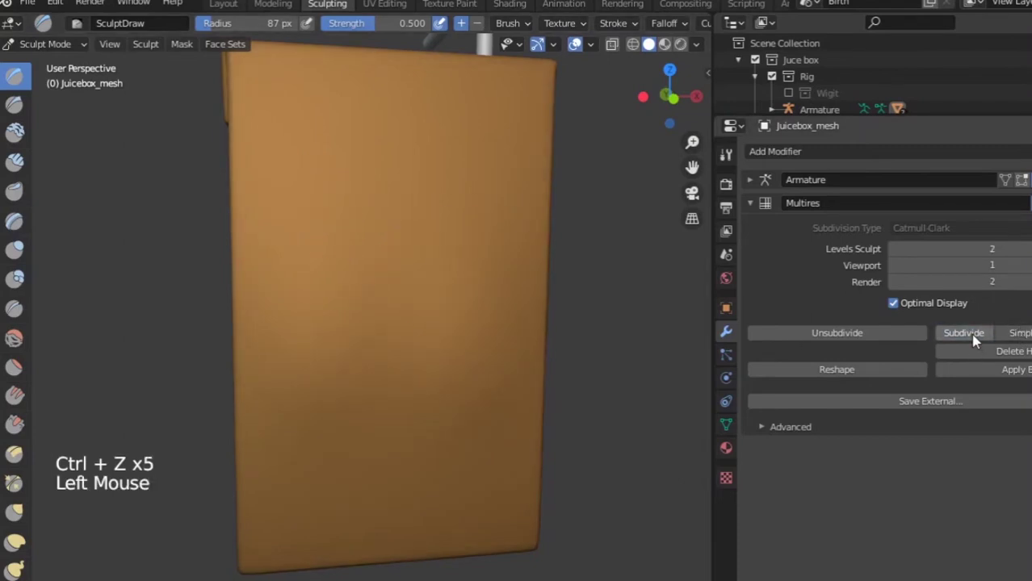
left_click(591, 45)
left_click(493, 323)
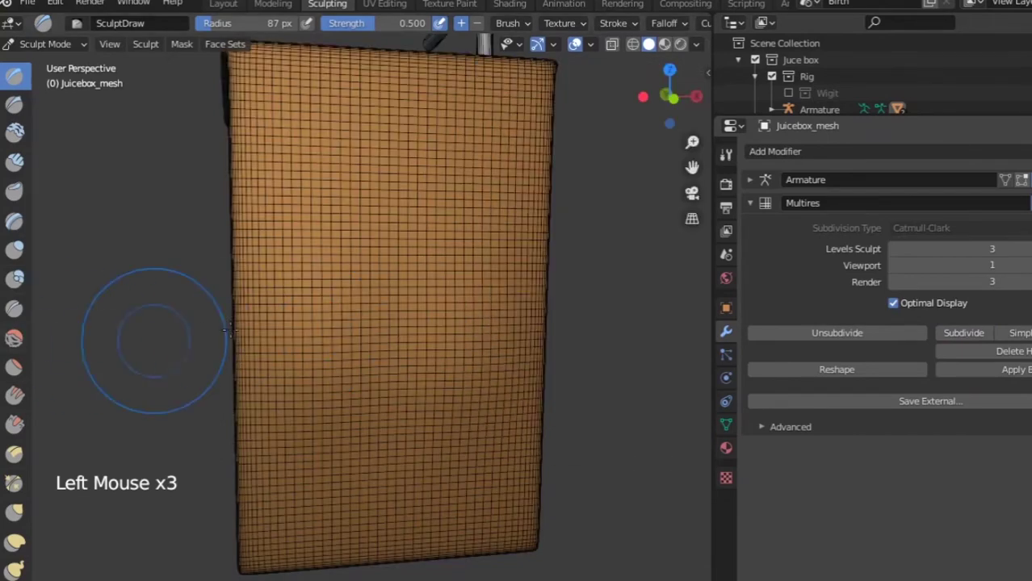
scroll(156, 334, "down", 2)
middle_click_drag(157, 334, 460, 327)
scroll(304, 341, "up", 3)
scroll(345, 331, "up", 1)
scroll(346, 339, "down", 1)
scroll(403, 341, "down", 2)
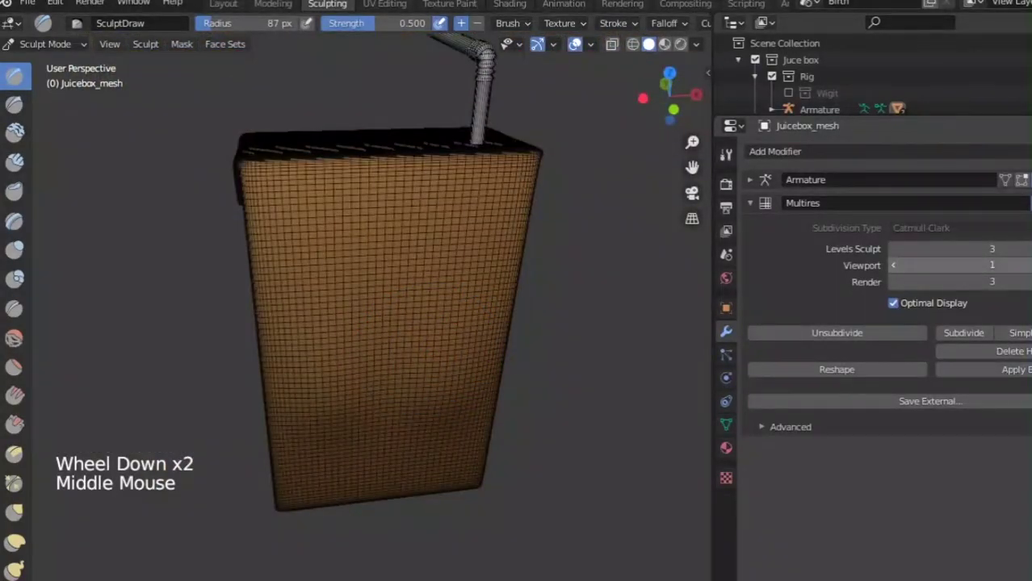
- Set the Multires modifier's viewport level to 3
left_click(1001, 267)
left_click(1002, 267)
middle_click_drag(533, 242, 435, 262)
scroll(352, 249, "up", 1)
scroll(467, 256, "up", 2)
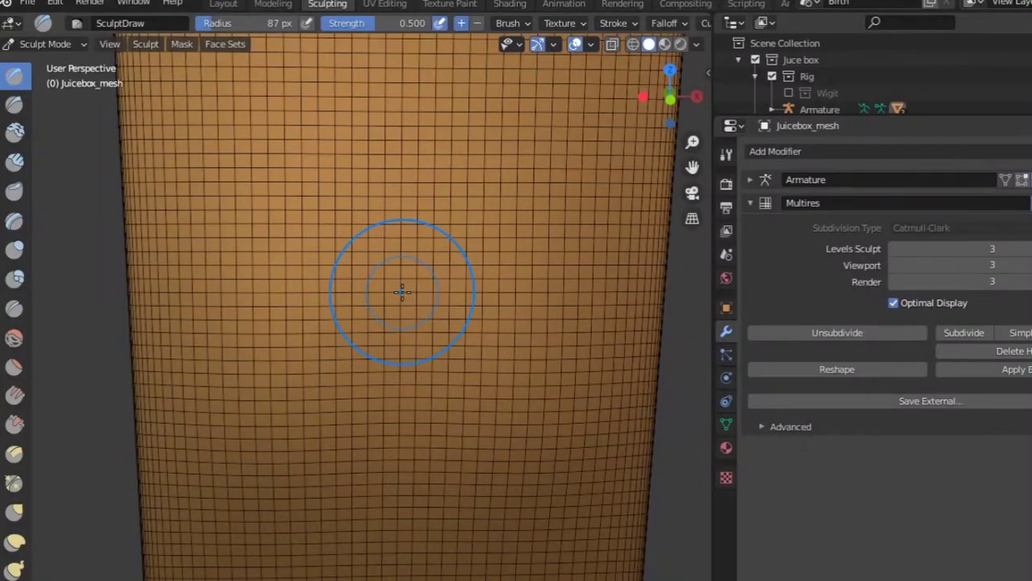
- Sculpt two mirrored vertical ridges joined by a curved ridge on the box's front face with the Draw brush
mouse_move(326, 229)
left_mouse_down()
mouse_move(314, 226)
mouse_move(313, 201)
mouse_move(387, 242)
mouse_move(269, 155)
left_mouse_up()
key("ctrl+z")
scroll(334, 208, "down", 3)
scroll(334, 211, "up", 2)
mouse_move(311, 194)
left_mouse_down()
mouse_move(278, 236)
mouse_move(282, 395)
left_mouse_up()
left_click_drag(280, 250, 271, 431)
left_click_drag(280, 143, 394, 247)
mouse_move(298, 206)
left_mouse_down()
mouse_move(308, 224)
mouse_move(400, 252)
left_mouse_up()
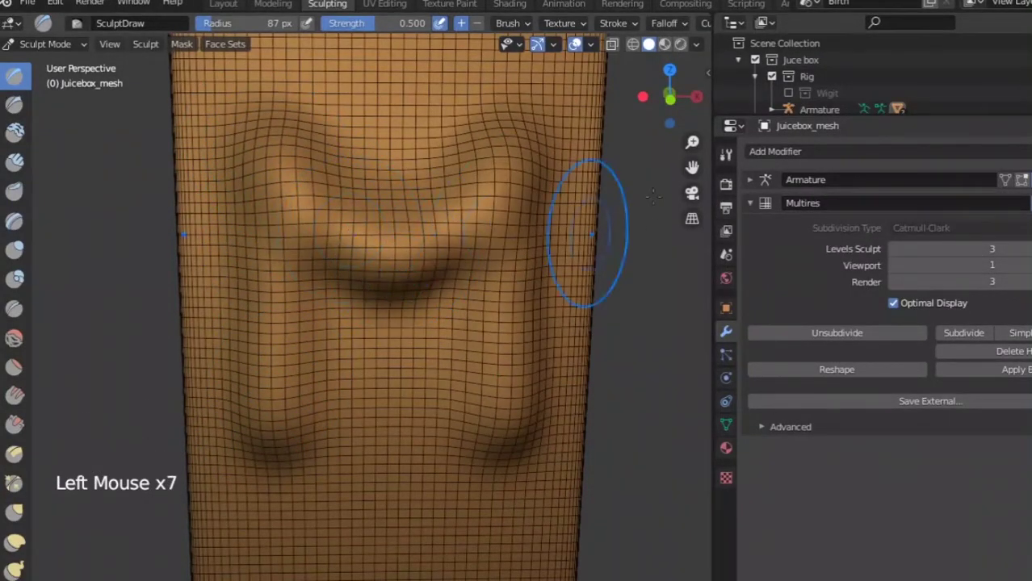
- Turn off the wireframe overlay in the sculpting viewport so the box's surface is shown smooth
left_click(592, 45)
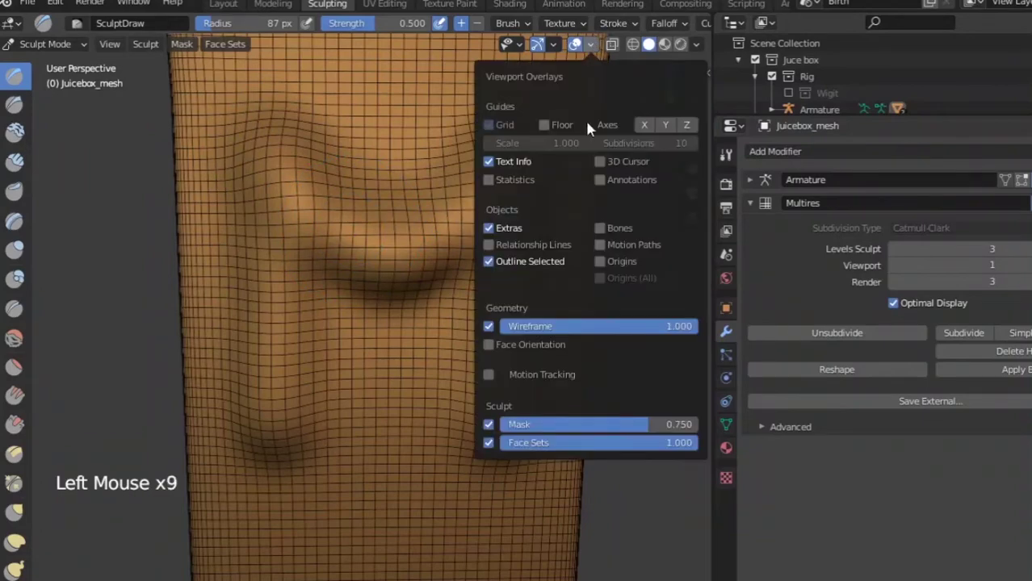
left_click(490, 326)
scroll(329, 246, "down", 4)
middle_click_drag(331, 246, 341, 312)
scroll(359, 268, "up", 2)
scroll(347, 290, "up", 3)
scroll(359, 311, "down", 2)
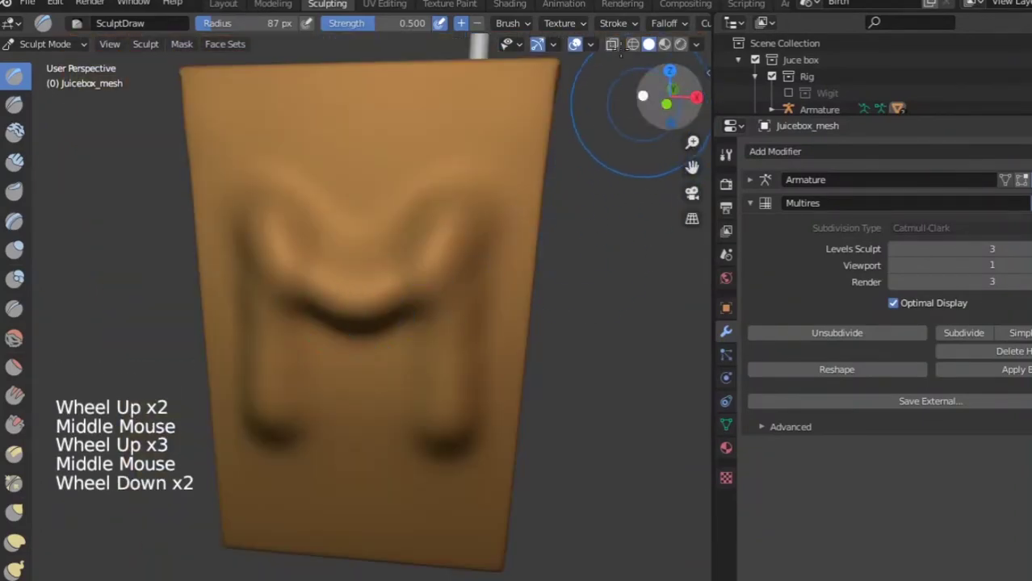
middle_click(396, 54)
middle_click_drag(630, 38, 434, 38)
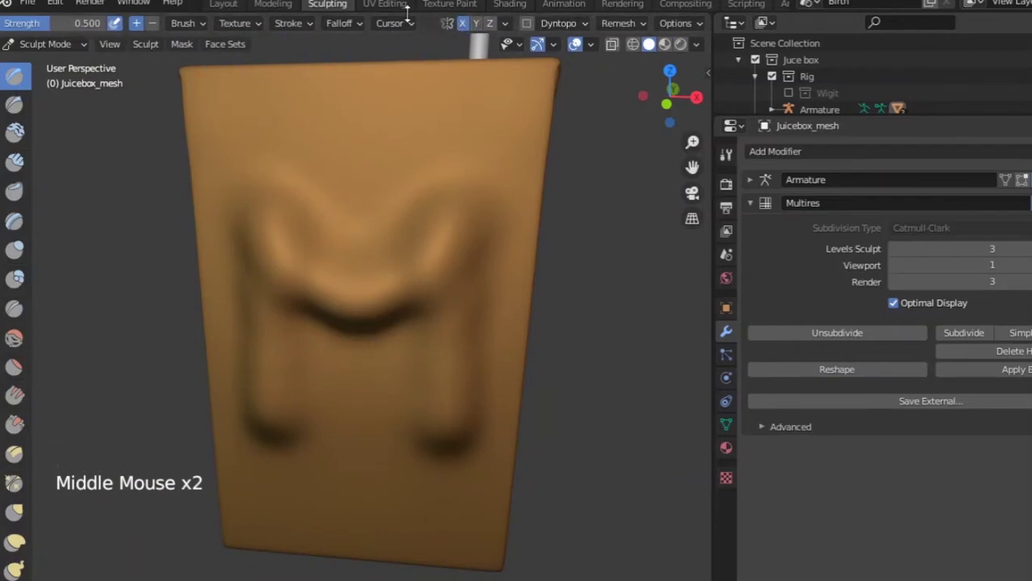
mouse_move(360, 24)
middle_mouse_down()
mouse_move(622, 50)
mouse_move(538, 30)
mouse_move(393, 31)
middle_mouse_up()
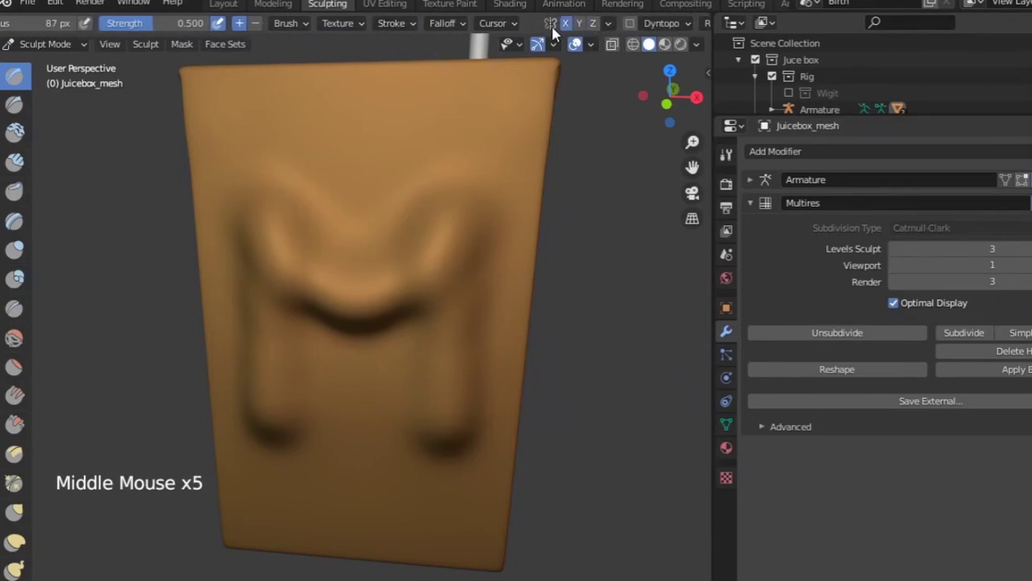
middle_click_drag(476, 26, 699, 32)
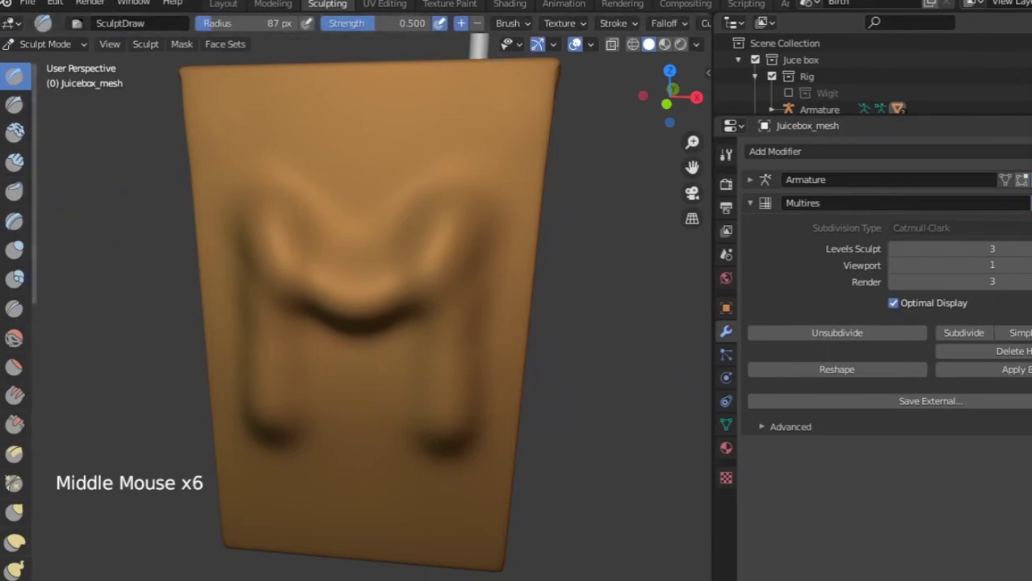
- Thicken the two mirrored vertical ridges on the box's front face with further Draw brush strokes
scroll(329, 376, "down", 3)
scroll(405, 352, "up", 2)
middle_click_drag(330, 375, 383, 303)
scroll(383, 302, "up", 1)
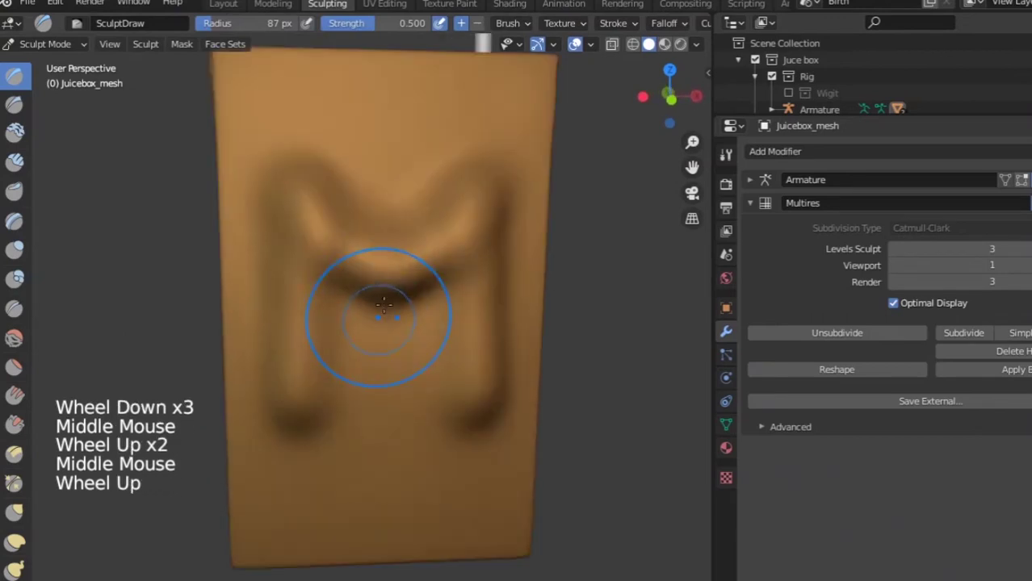
scroll(315, 230, "up", 2)
left_click_drag(287, 212, 230, 352)
left_click_drag(278, 243, 284, 405)
scroll(295, 393, "down", 1)
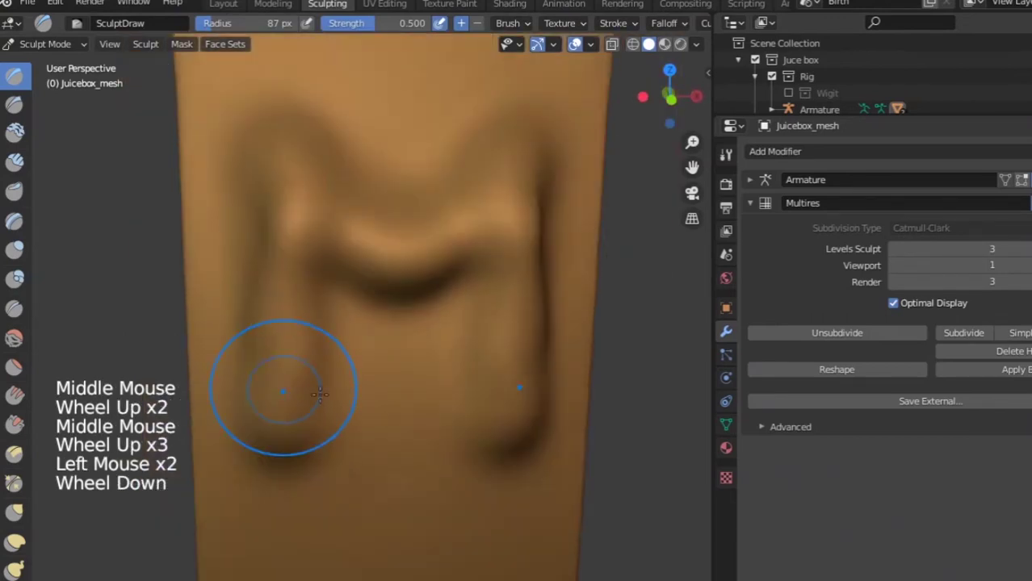
- Sculpt raised ridges down the middle of the box's narrow side face with the Draw brush
scroll(343, 394, "down", 2)
middle_click_drag(480, 391, 384, 396)
middle_click_drag(383, 396, 448, 361)
left_click_drag(449, 362, 408, 341)
scroll(451, 320, "down", 1)
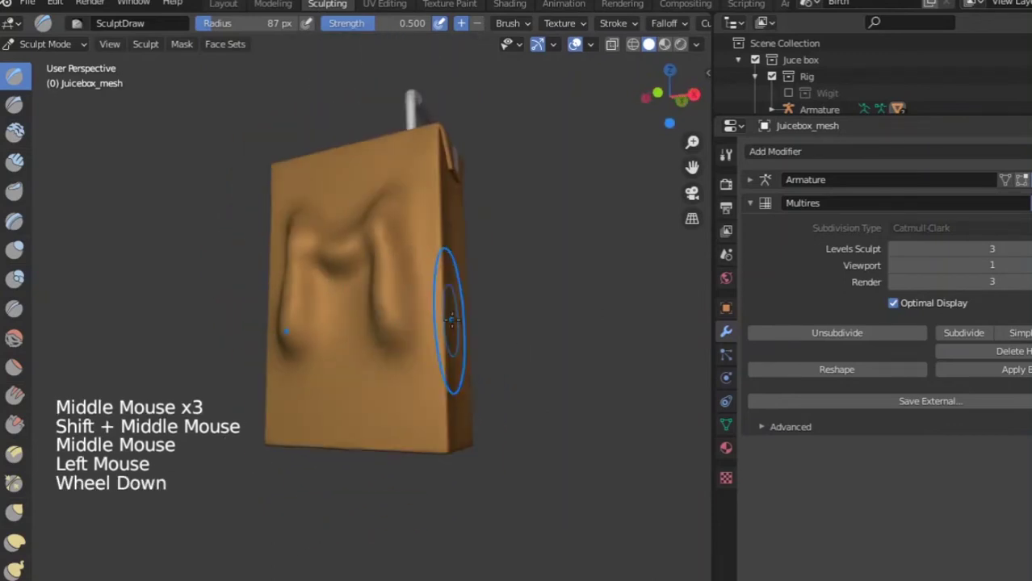
scroll(451, 321, "down", 1)
middle_click_drag(451, 320, 311, 368)
scroll(311, 368, "up", 4)
left_click_drag(291, 259, 271, 343)
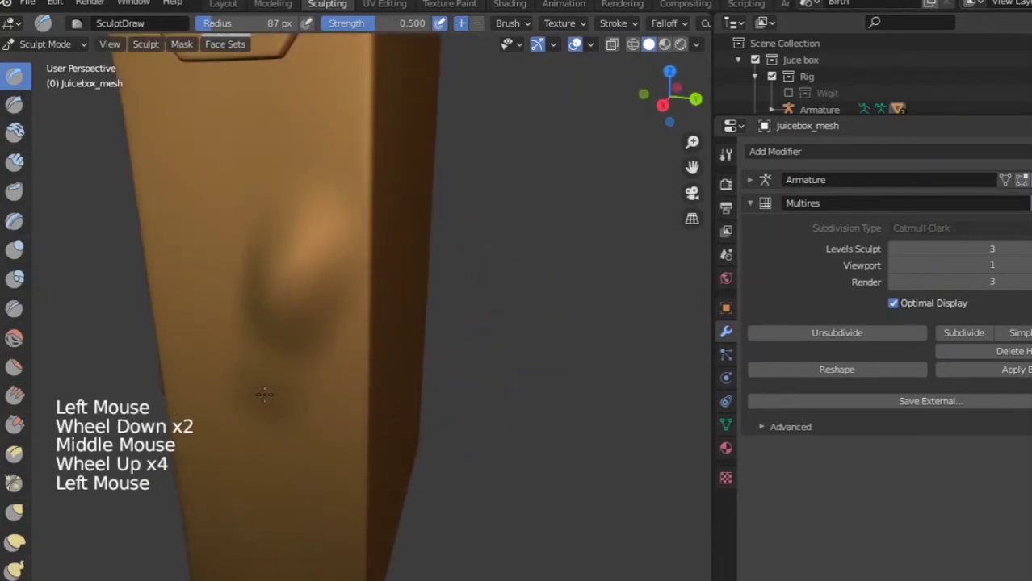
left_click_drag(264, 394, 272, 444)
- Sculpt mirrored slanted ridges on the opposite wide face and add a Draw stroke near the box's top
middle_click_drag(331, 393, 272, 351)
left_click_drag(272, 350, 231, 229)
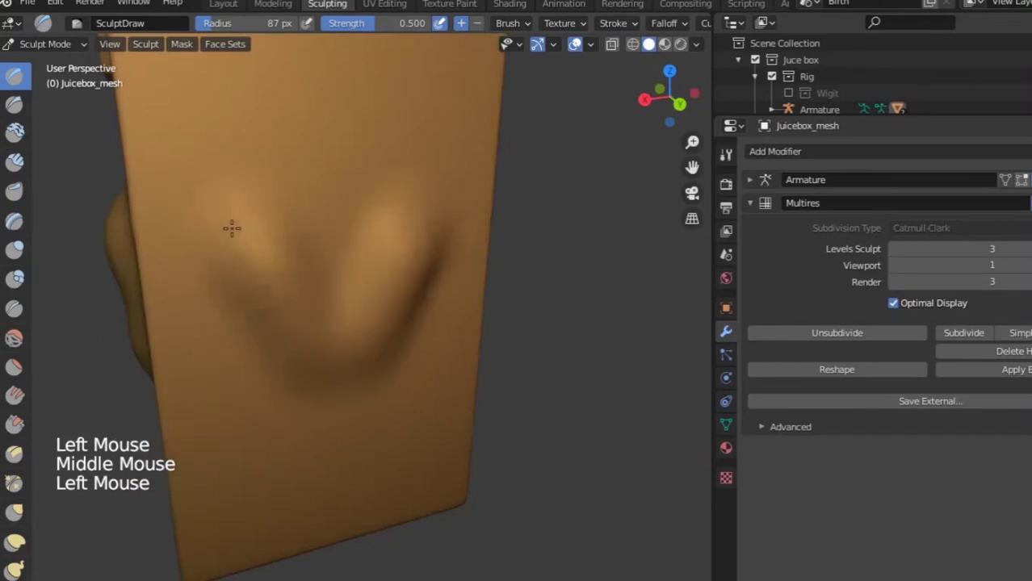
scroll(311, 329, "down", 3)
mouse_move(311, 330)
middle_mouse_down("shift")
mouse_move(328, 385)
mouse_move(438, 411)
middle_mouse_up("shift")
left_click(305, 394)
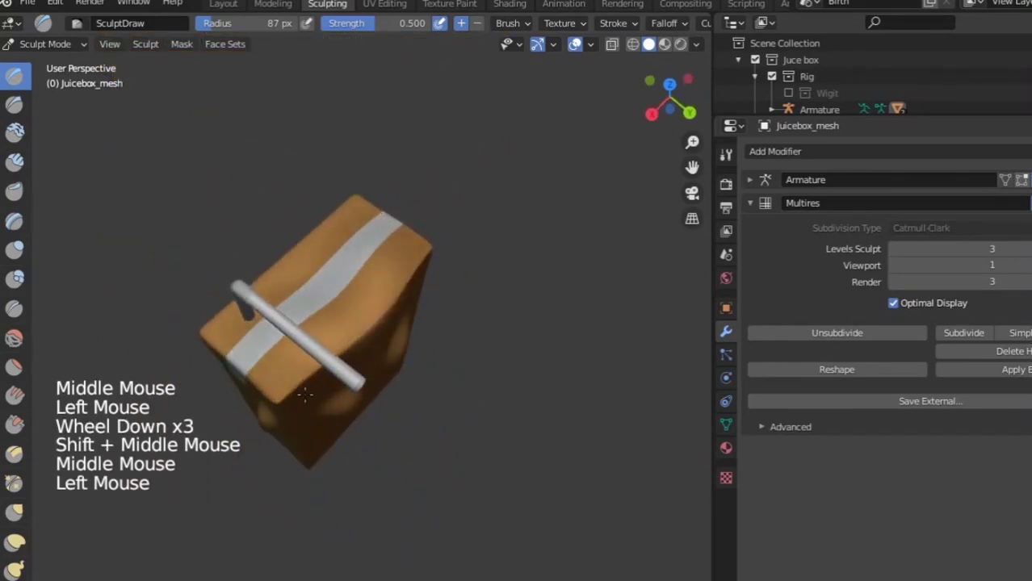
- Build up a thick bulge around the base of the box with the Draw brush
scroll(299, 439, "down", 1)
mouse_move(378, 356)
middle_mouse_down()
mouse_move(299, 438)
mouse_move(323, 388)
middle_mouse_up()
middle_click_drag(323, 388, 347, 339)
scroll(347, 339, "up", 1)
left_click_drag(331, 379, 342, 456)
middle_click_drag(343, 456, 484, 473)
mouse_move(484, 473)
left_mouse_down()
mouse_move(417, 396)
mouse_move(436, 388)
left_mouse_up()
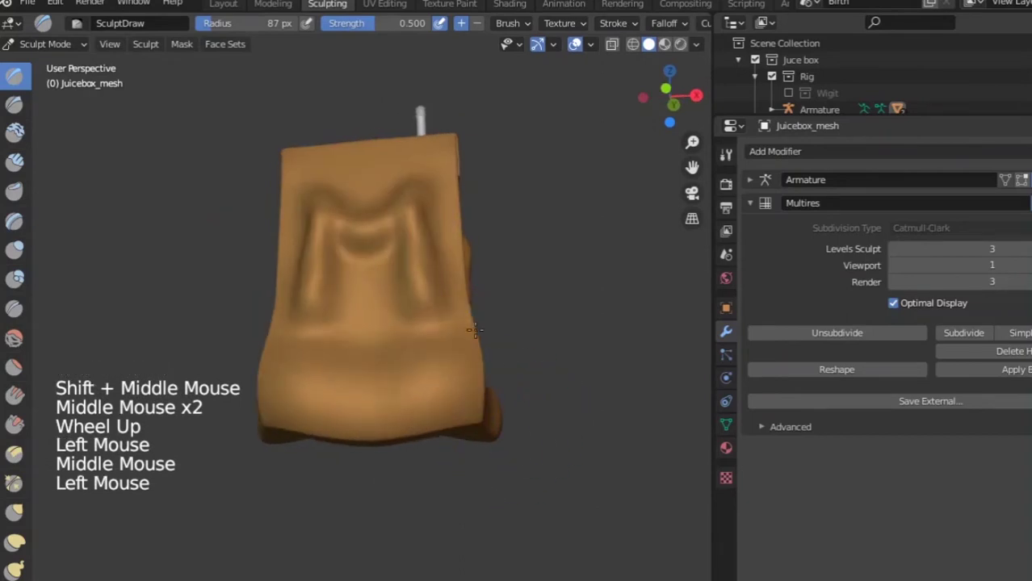
- Bulge the upper corners of the box with the Draw brush and apply an inverted stroke across its top
mouse_move(436, 387)
middle_mouse_down()
mouse_move(451, 382)
mouse_move(408, 169)
middle_mouse_up()
left_click_drag(407, 169, 405, 167)
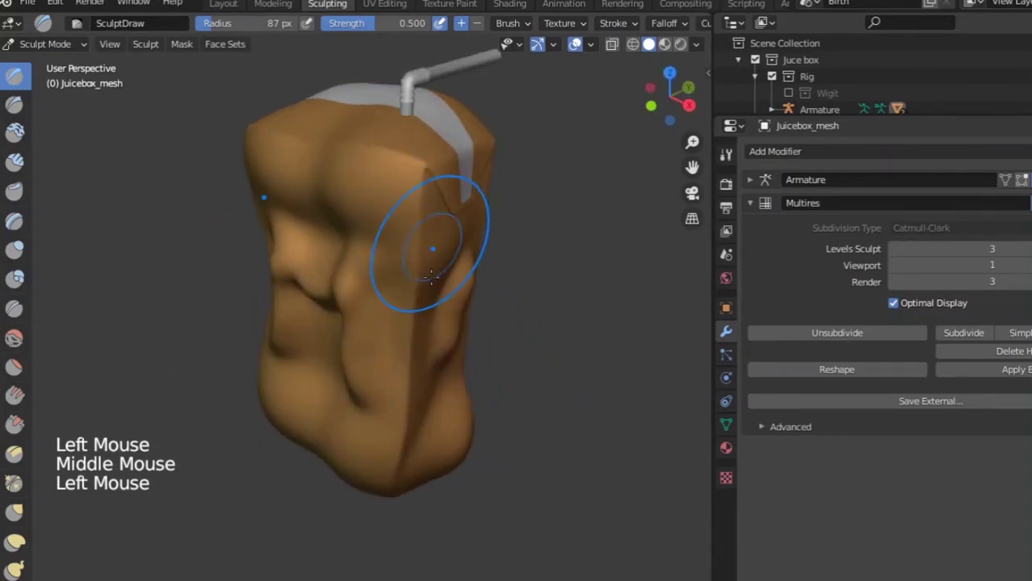
mouse_move(426, 242)
middle_mouse_down()
mouse_move(560, 277)
mouse_move(392, 172)
middle_mouse_up()
scroll(559, 278, "down", 2)
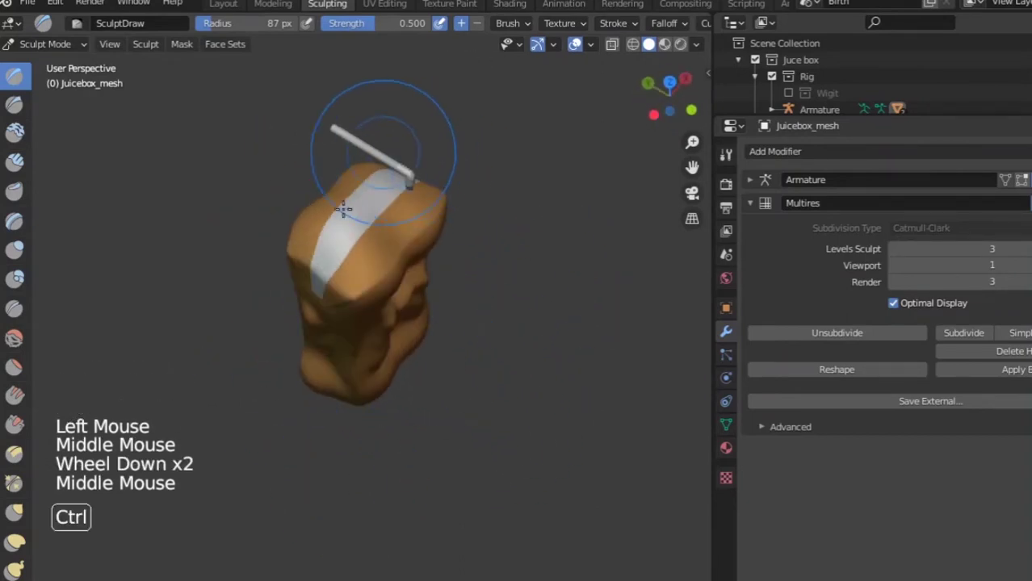
left_click_drag(392, 172, 369, 179, "ctrl")
middle_click_drag(369, 180, 276, 208)
scroll(546, 184, "down", 1)
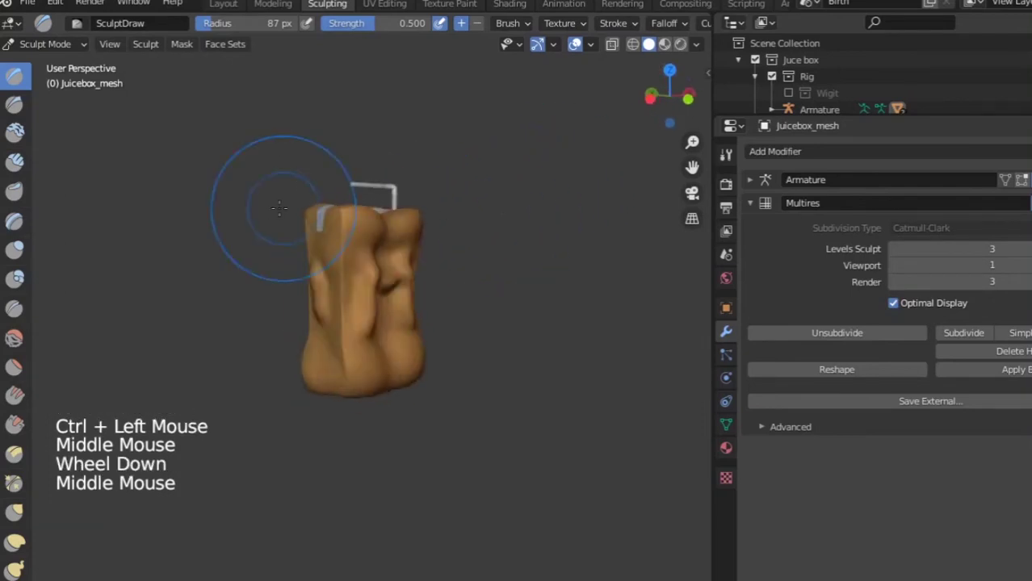
- Add another Draw stroke to the lower body of the box and inspect the sculpted shape from all sides
scroll(352, 274, "up", 4)
middle_click_drag(353, 275, 322, 341)
scroll(323, 341, "down", 2)
left_click_drag(323, 340, 324, 342)
middle_click_drag(324, 342, 338, 322)
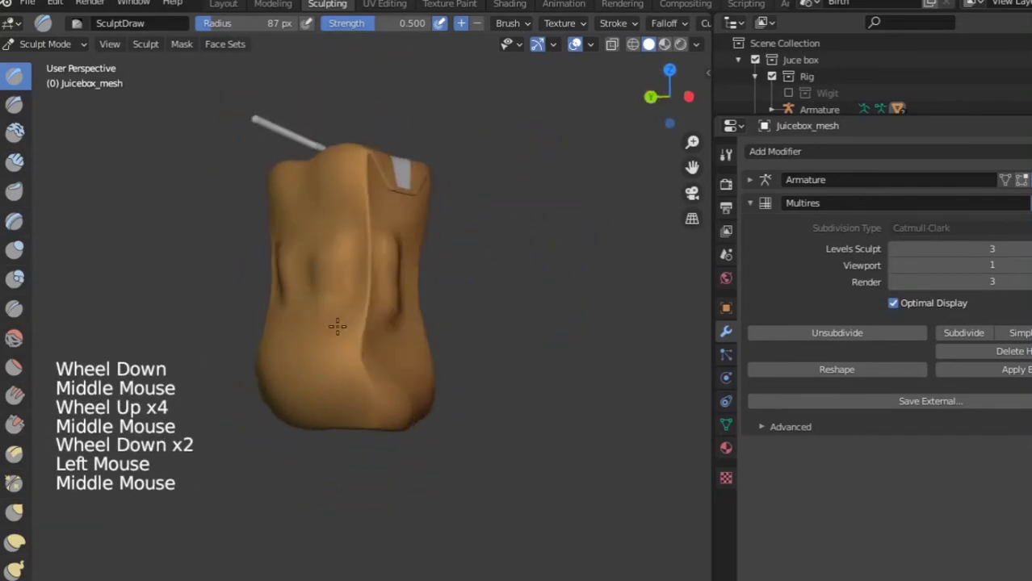
scroll(335, 379, "down", 3)
middle_click_drag(335, 380, 249, 382)
scroll(249, 383, "up", 6)
scroll(399, 385, "down", 3)
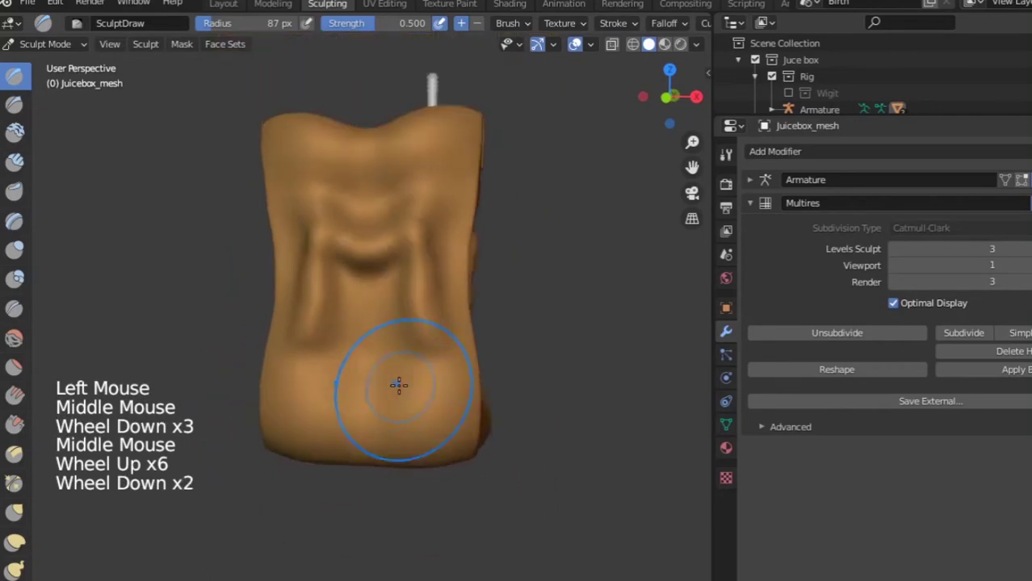
middle_click_drag(399, 384, 380, 430)
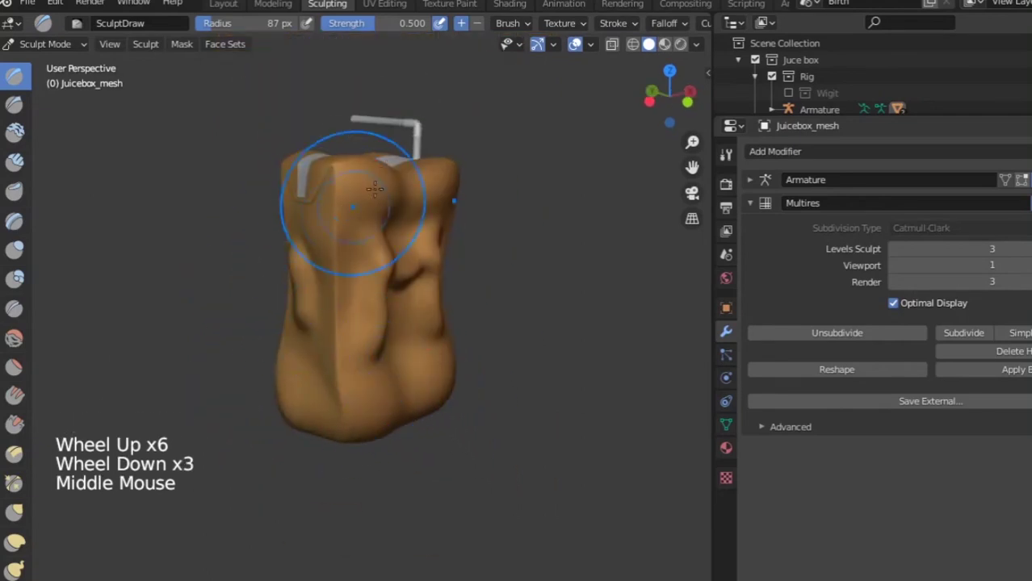
- Switch to the Layout workspace and select the armature surrounding the juice box
left_click(222, 4)
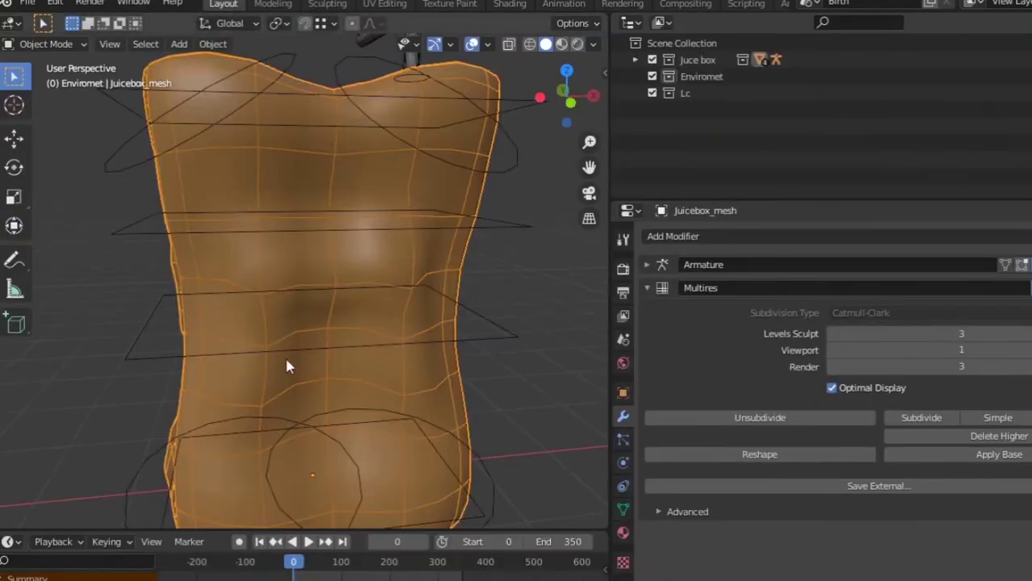
scroll(289, 364, "down", 5)
mouse_move(334, 380)
middle_mouse_down()
mouse_move(231, 417)
mouse_move(395, 408)
mouse_move(277, 376)
mouse_move(207, 405)
mouse_move(261, 306)
middle_mouse_up()
left_click(289, 294)
scroll(233, 380, "down", 3)
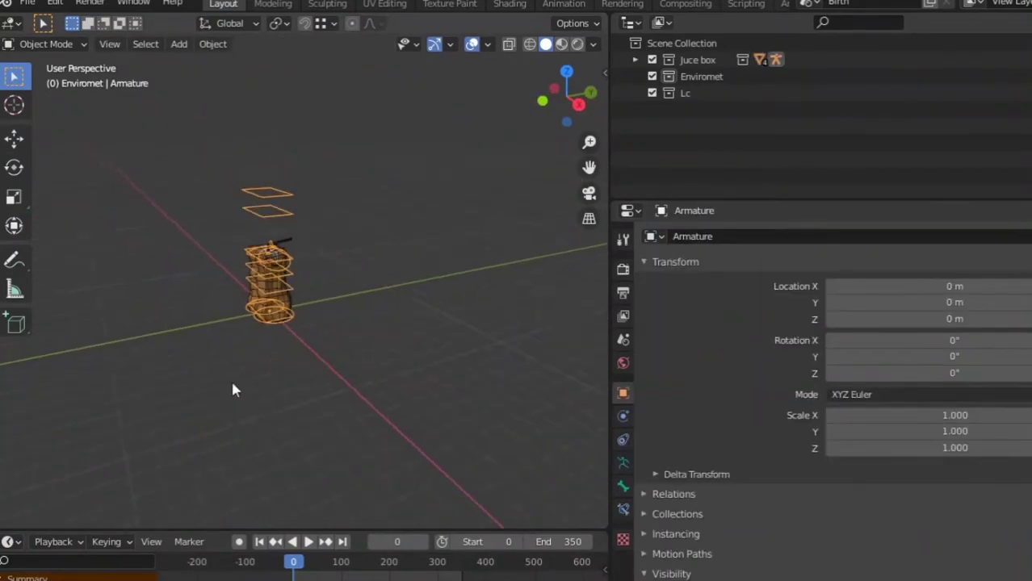
middle_click_drag(233, 381, 336, 411)
scroll(484, 346, "up", 3)
scroll(336, 411, "up", 4)
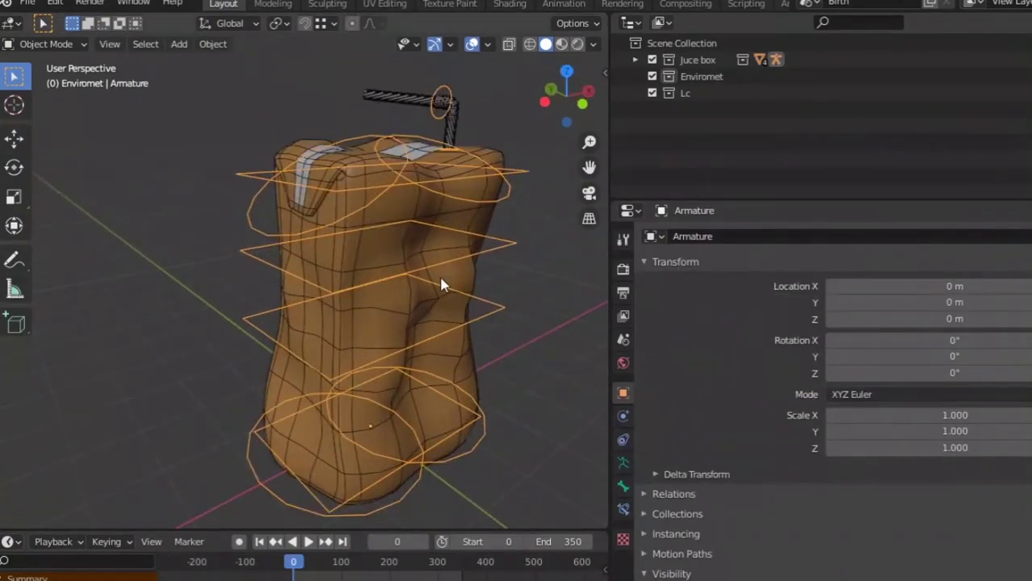
- Examine how the sculpted juice box sits within its rig controls, viewing it from above and around
scroll(449, 323, "down", 4)
middle_click_drag(451, 327, 380, 311)
scroll(380, 311, "up", 5)
scroll(381, 313, "down", 2)
scroll(380, 314, "down", 1)
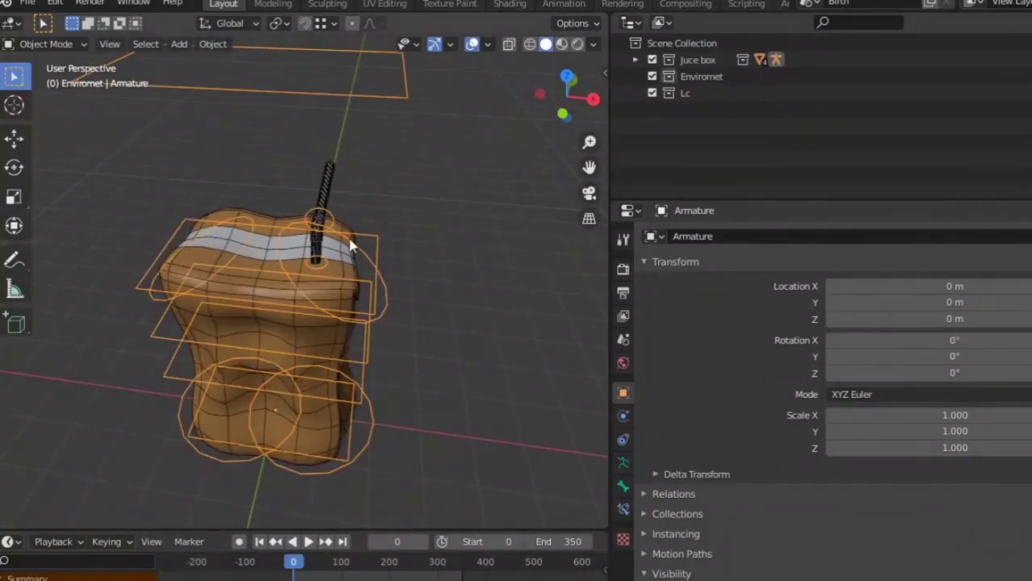
scroll(349, 240, "down", 5)
middle_click_drag(247, 389, 314, 317)
scroll(314, 317, "up", 4)
- Select the juice box mesh and set its Multires viewport level to 3
left_click(317, 314)
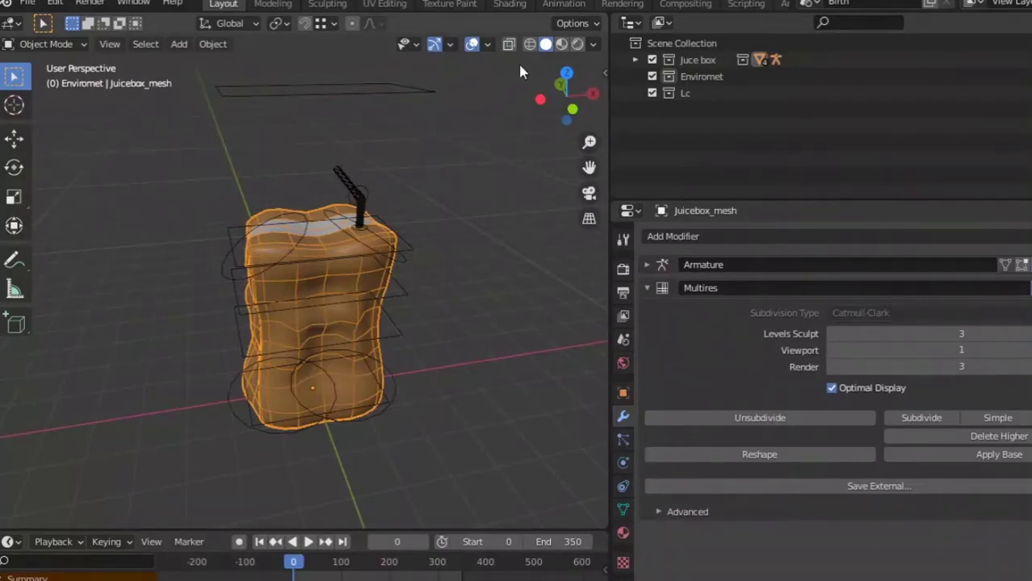
left_click(488, 45)
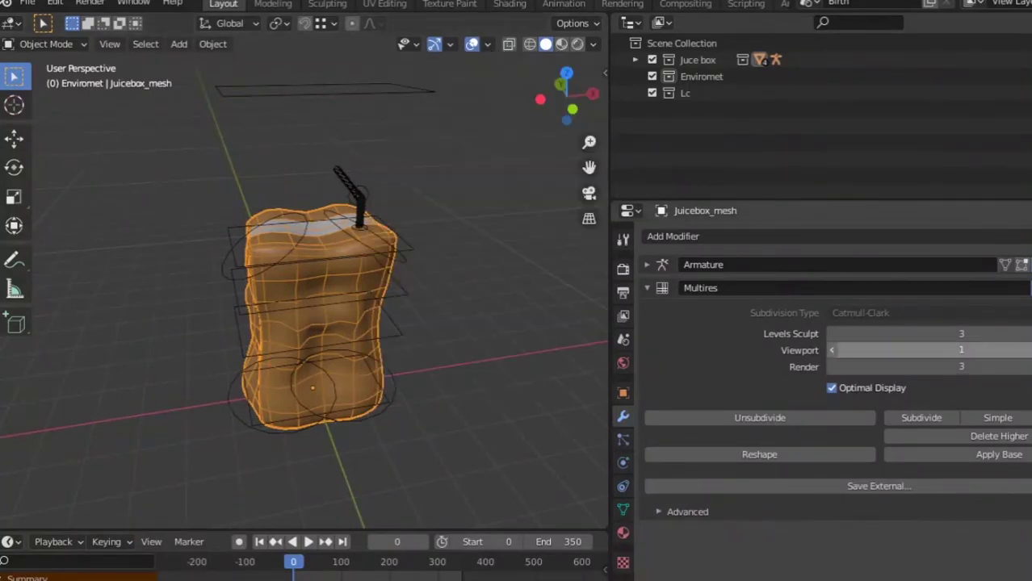
left_click(1031, 351)
left_click(1031, 350)
left_click(1030, 351)
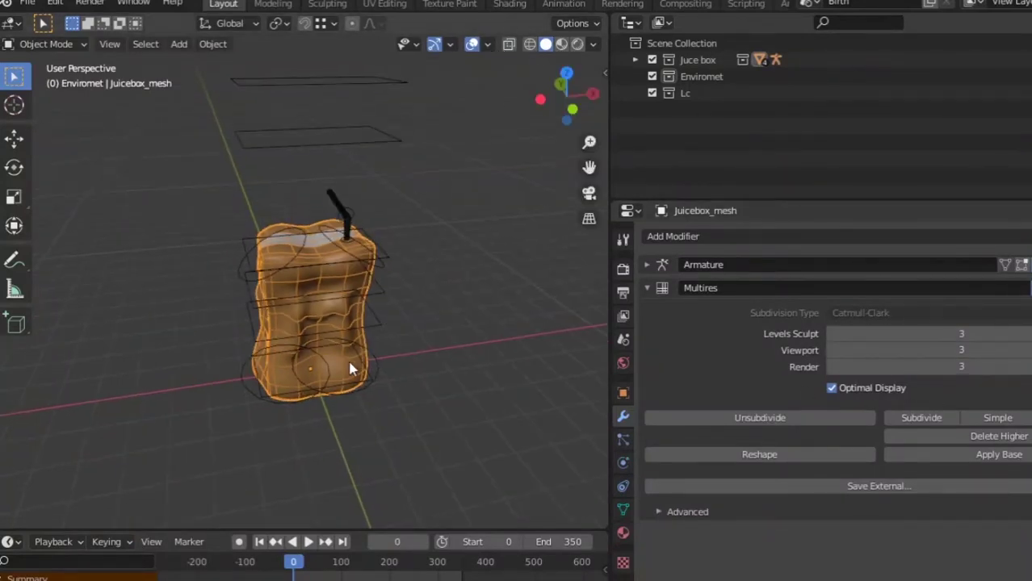
- Turn off the wireframe overlay in the Layout viewport
scroll(352, 369, "up", 5)
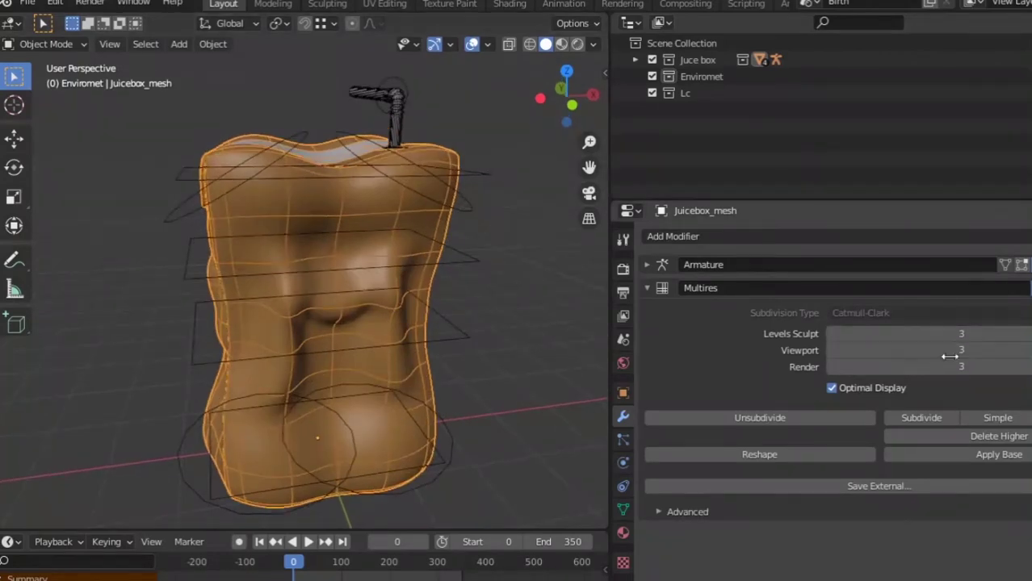
middle_click_drag(209, 315, 113, 332)
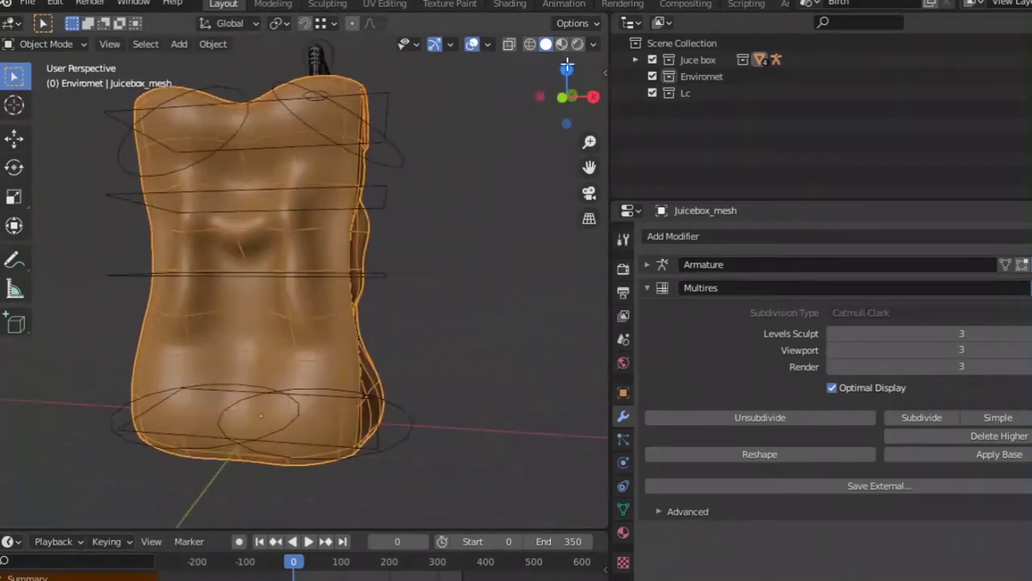
left_click(488, 45)
left_click(386, 326)
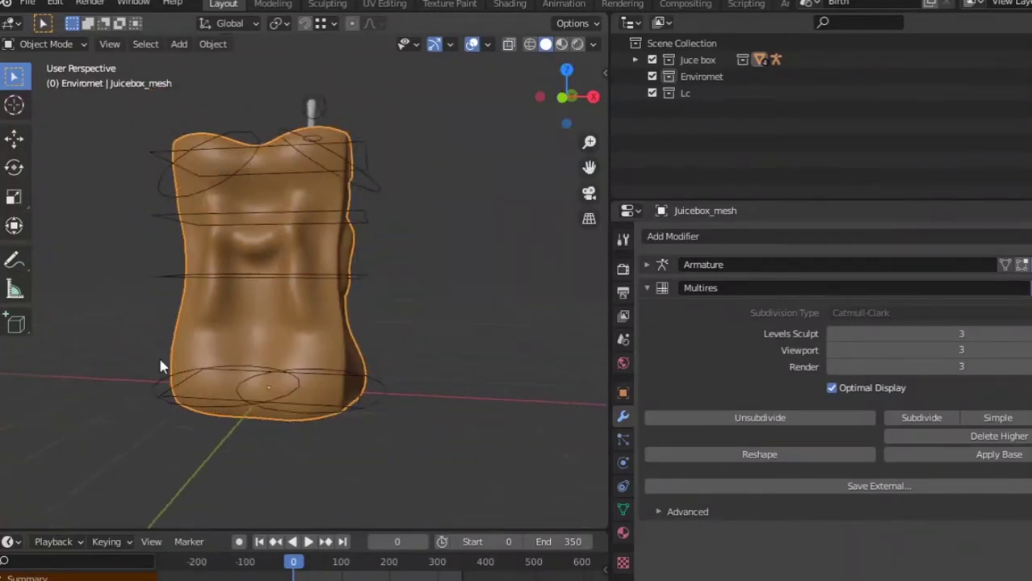
- Set the Multires modifier's sculpt and viewport levels to 0
scroll(161, 365, "down", 3)
middle_click_drag(162, 365, 479, 384)
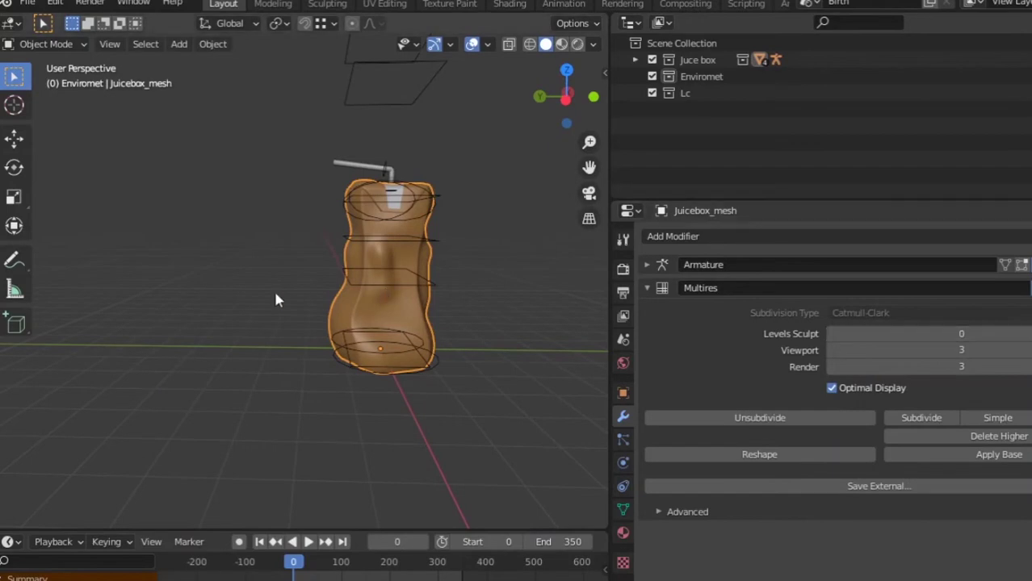
middle_click_drag(277, 297, 791, 367)
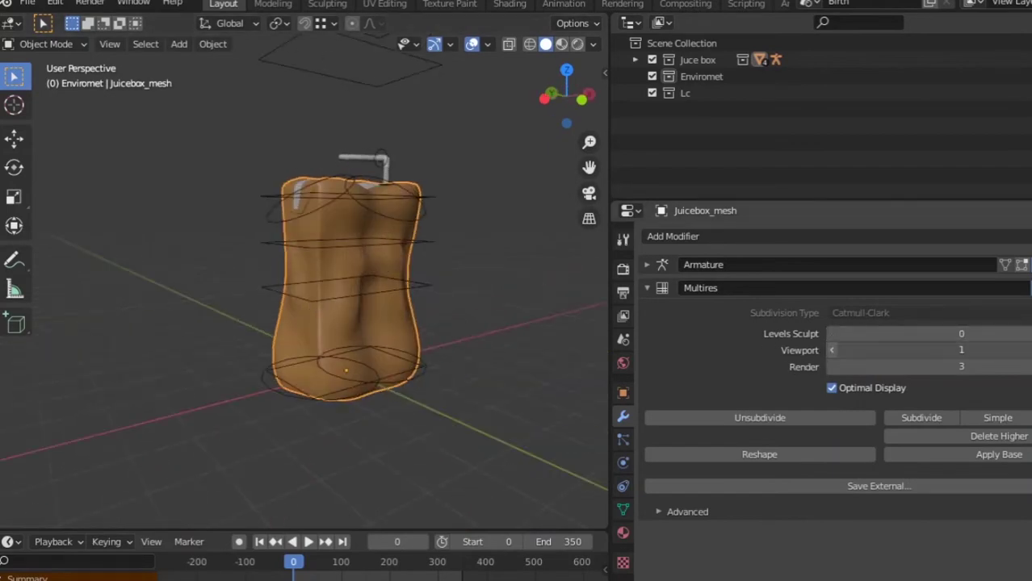
left_click(831, 349)
middle_click_drag(499, 316, 229, 306)
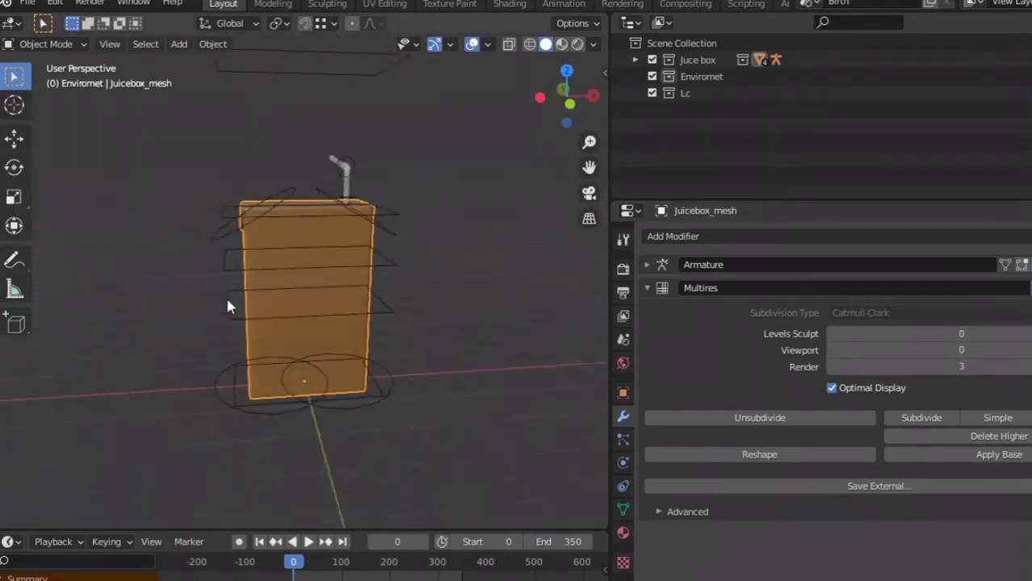
- Select the juice box mesh and enter Edit Mode to show its base geometry
left_click(291, 272)
left_click(267, 302)
key("ctrl+Tab")
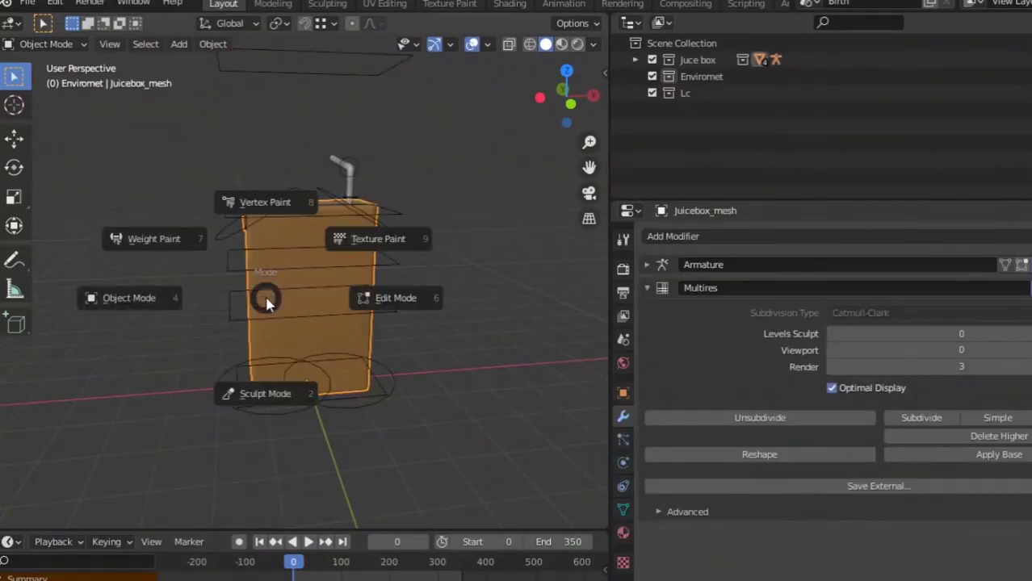
left_click(392, 298)
middle_click_drag(266, 316, 357, 304)
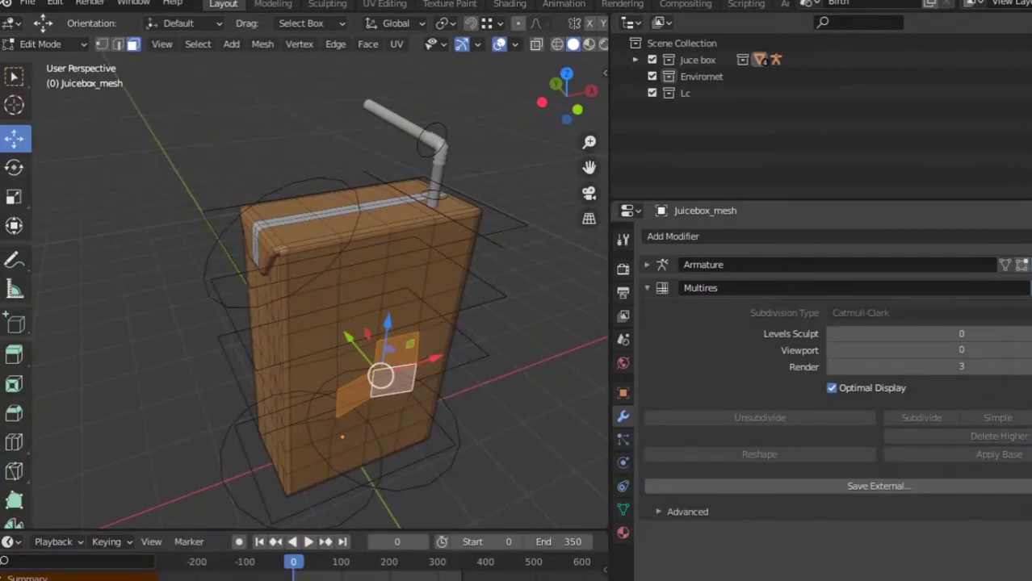
- Set the Multires modifier's sculpt and viewport levels to 3
left_click(1031, 334)
double_click(1031, 350)
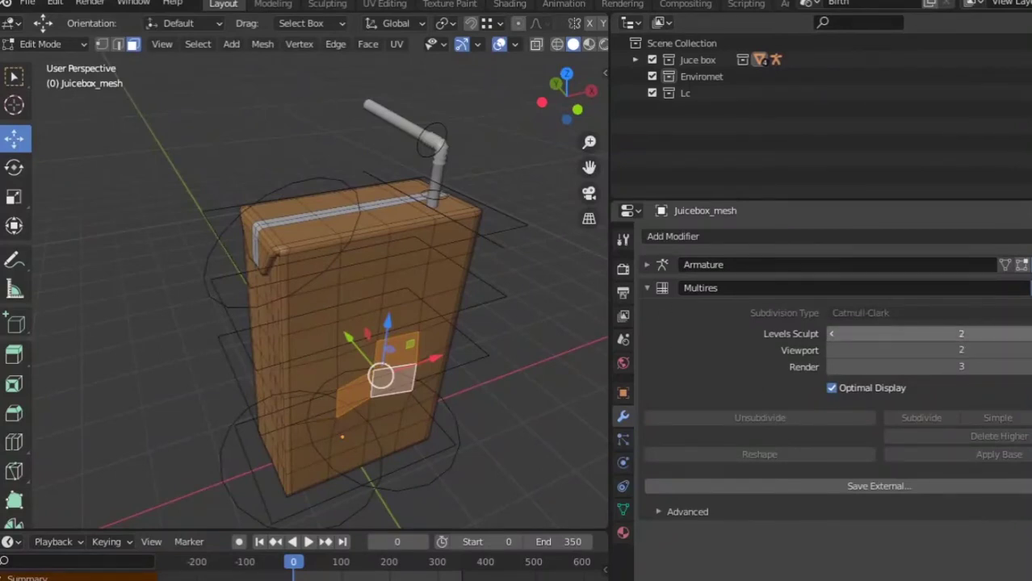
left_click(1025, 351)
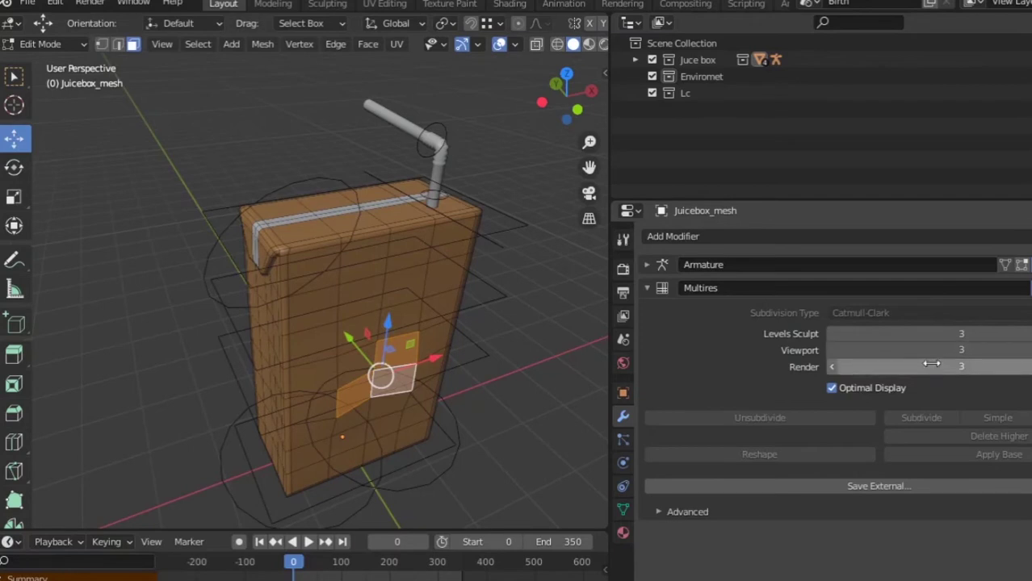
- Return the juice box mesh to Object Mode and set the Multires modifier's viewport level to 0
scroll(237, 311, "down", 3)
key("ctrl+Tab")
left_click(113, 338)
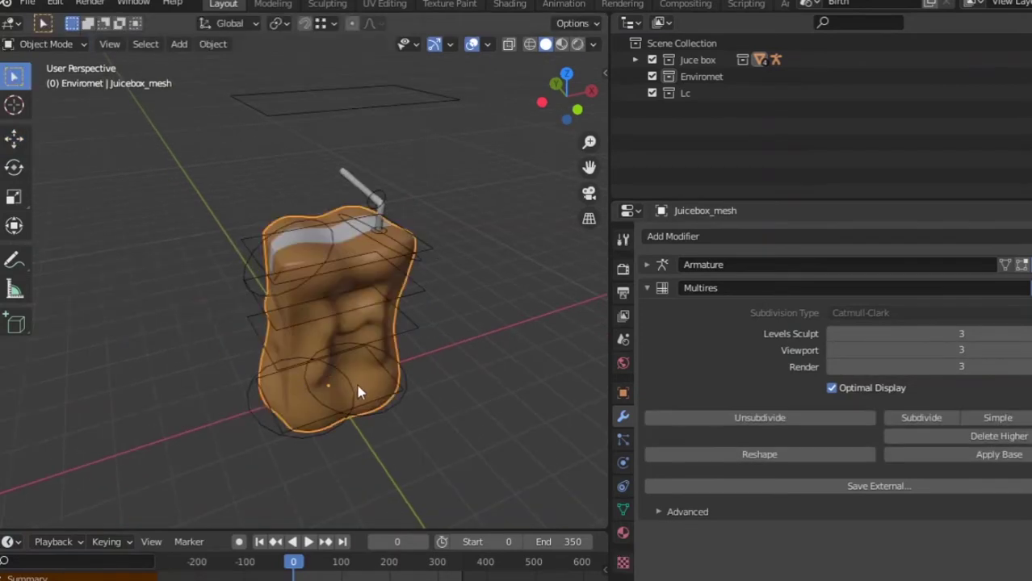
scroll(434, 443, "up", 2)
double_click(827, 351)
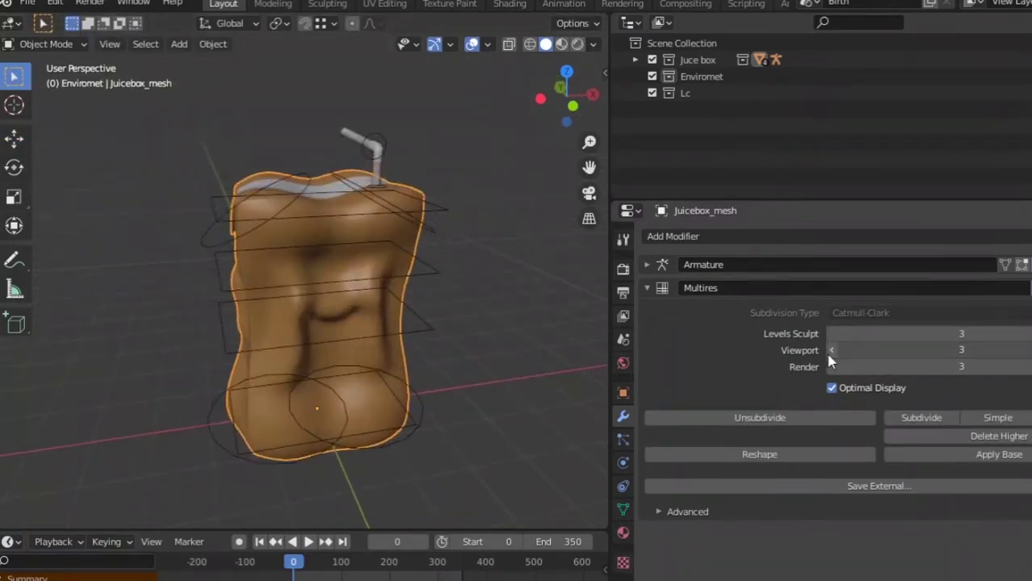
middle_click_drag(347, 347, 244, 334)
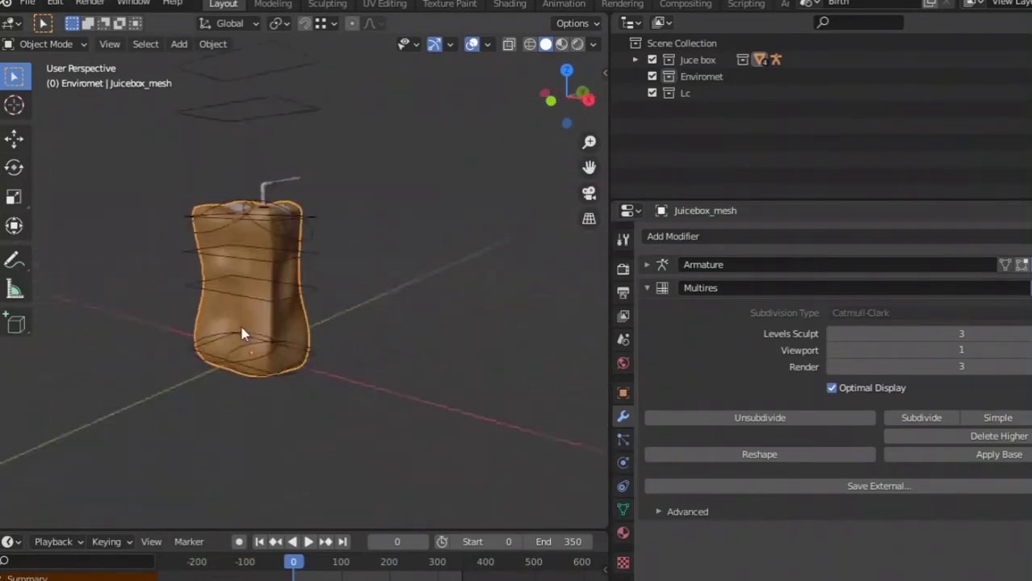
left_click(831, 351)
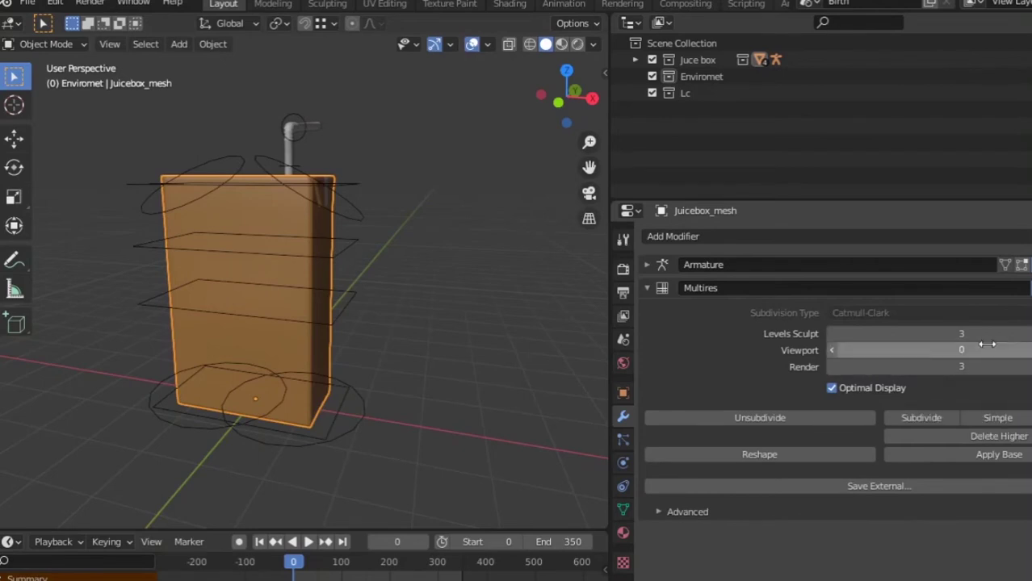
- Set the Multires modifier's viewport level to 3
key("i")
key("ctrl+z")
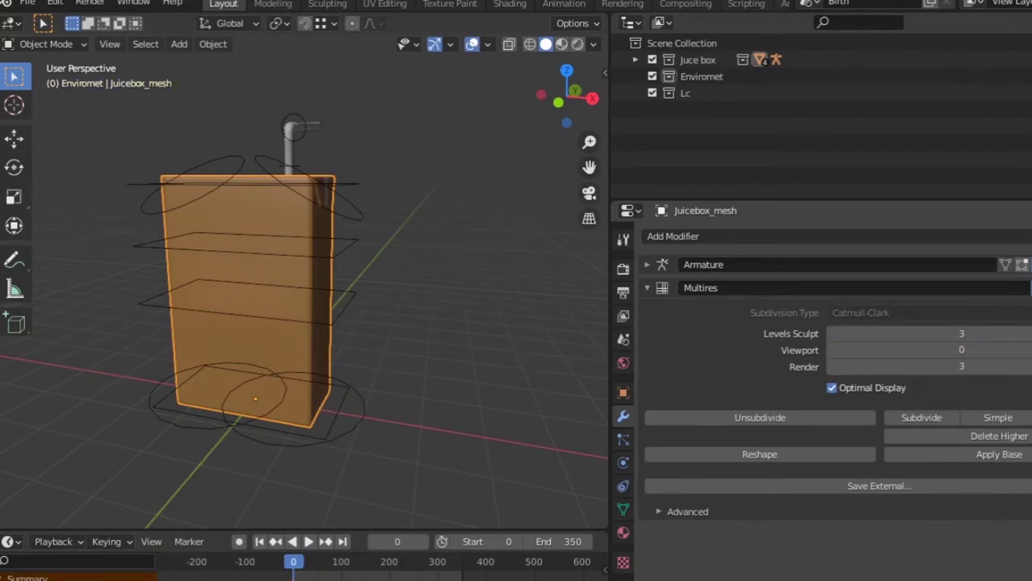
type("3")
key("Return")
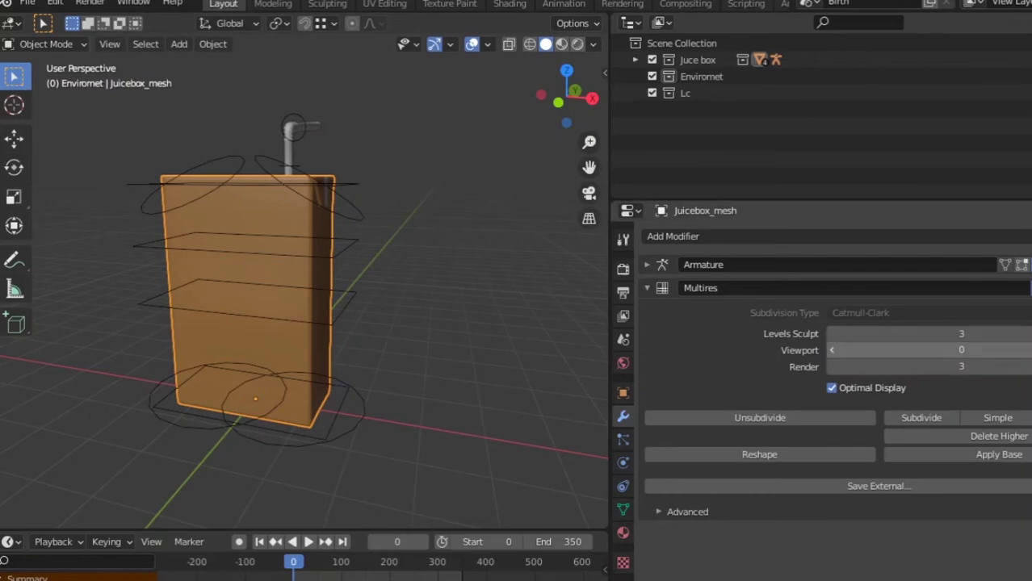
- In the Sculpting workspace, pull the juice box's lower corners outward with the Grab brush
middle_click_drag(428, 268, 460, 222)
scroll(478, 323, "up", 5)
scroll(476, 333, "down", 5)
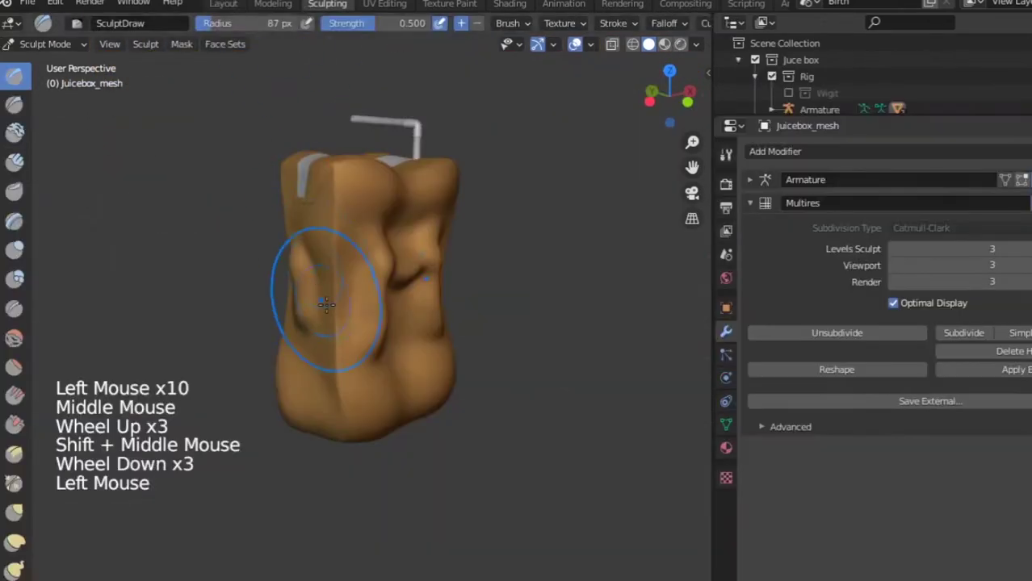
scroll(310, 300, "down", 1)
middle_click_drag(311, 300, 357, 335)
scroll(357, 334, "up", 4)
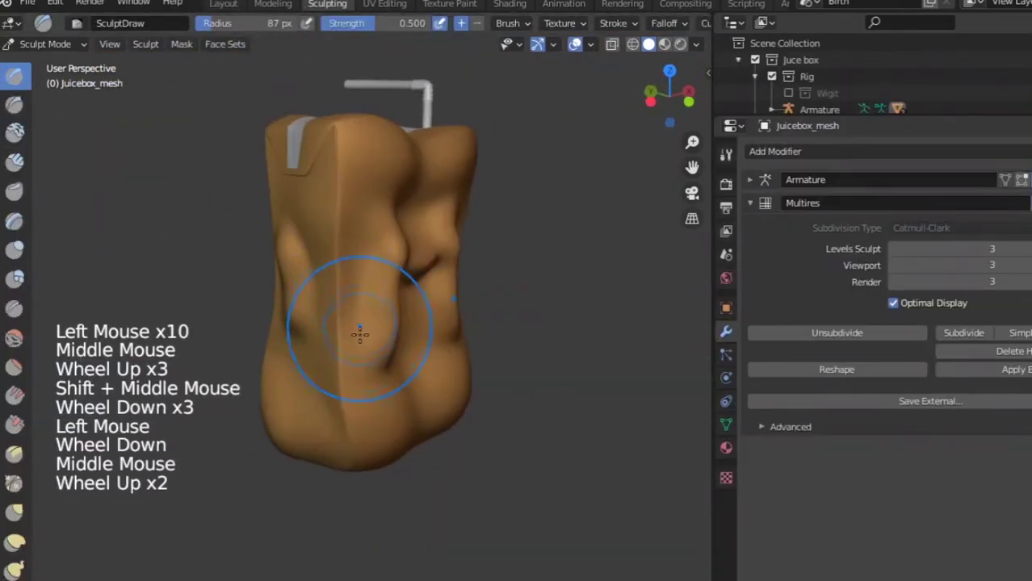
scroll(456, 367, "down", 3)
scroll(456, 367, "down", 2)
key("g")
left_click_drag(395, 361, 440, 396)
left_click_drag(346, 373, 370, 388)
middle_click_drag(443, 396, 436, 403)
left_click_drag(436, 403, 426, 428)
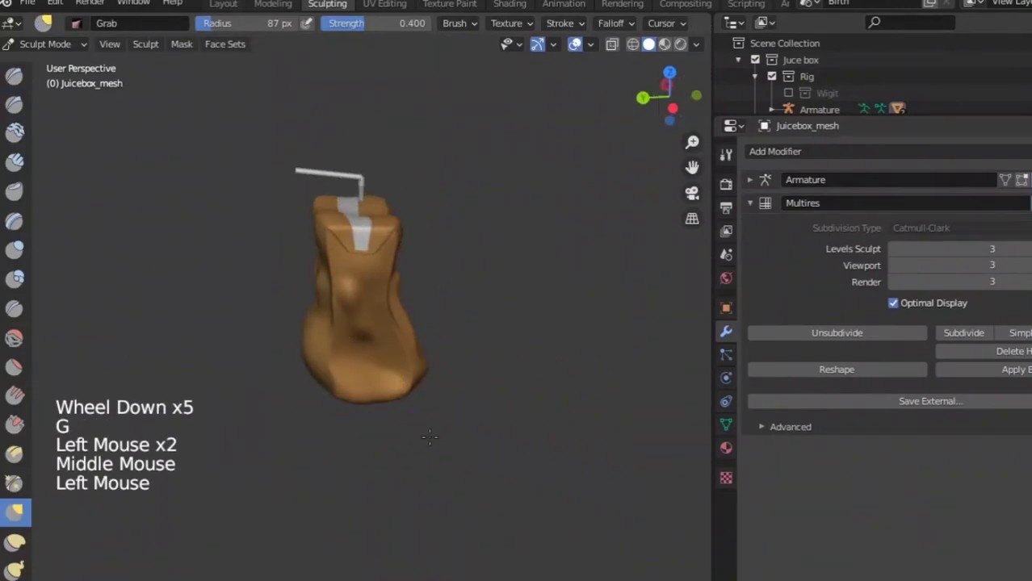
- Stretch the bottom edges of the box outward and downward from several sides with the Grab brush
middle_click_drag(427, 428, 444, 388)
left_click_drag(444, 388, 451, 415)
middle_click_drag(452, 415, 260, 454)
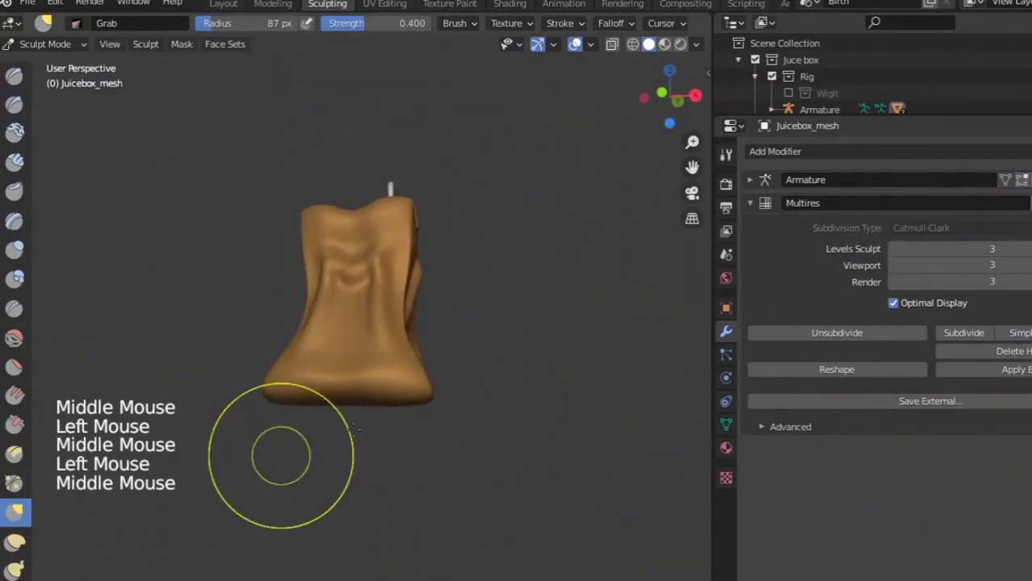
mouse_move(260, 453)
left_mouse_down()
mouse_move(353, 489)
mouse_move(384, 460)
left_mouse_up()
middle_click_drag(384, 461, 272, 410)
left_click_drag(272, 411, 419, 465)
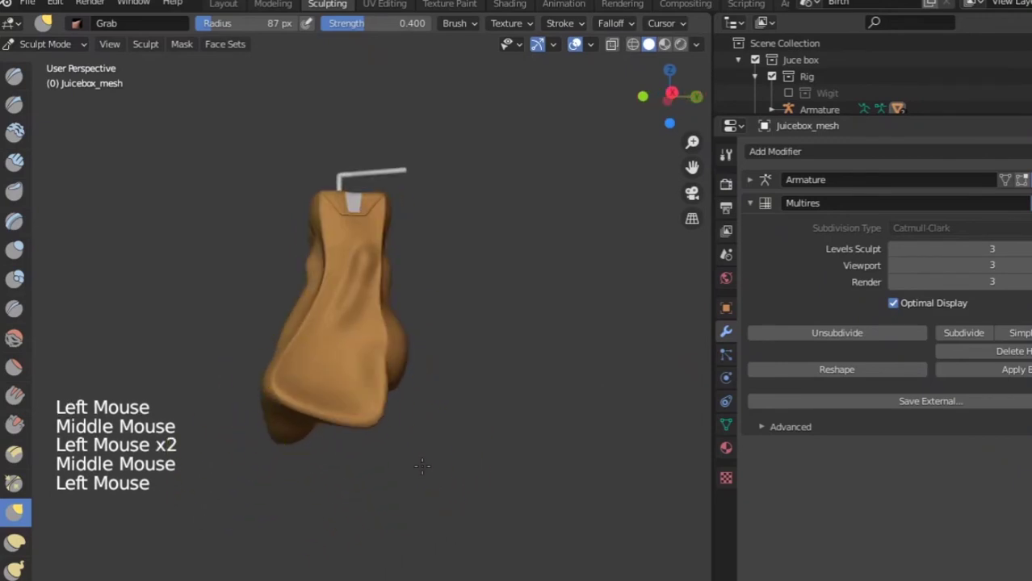
- Try subdividing the Multires modifier to level 4 and return the sculpt level to 3
scroll(357, 429, "down", 4)
middle_click_drag(357, 429, 519, 433)
scroll(457, 438, "up", 3)
scroll(457, 437, "up", 1)
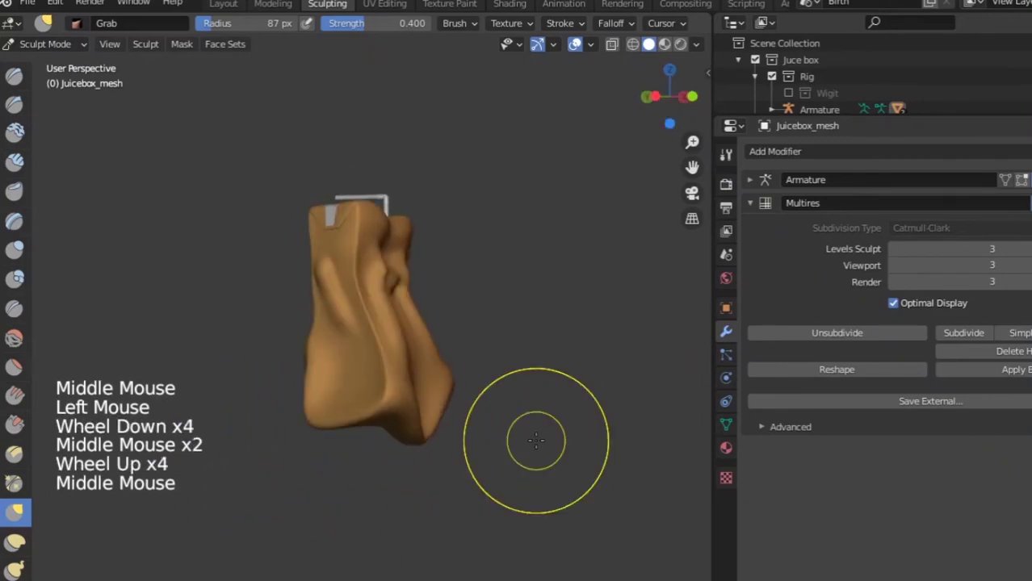
scroll(529, 431, "up", 2)
left_click(986, 338)
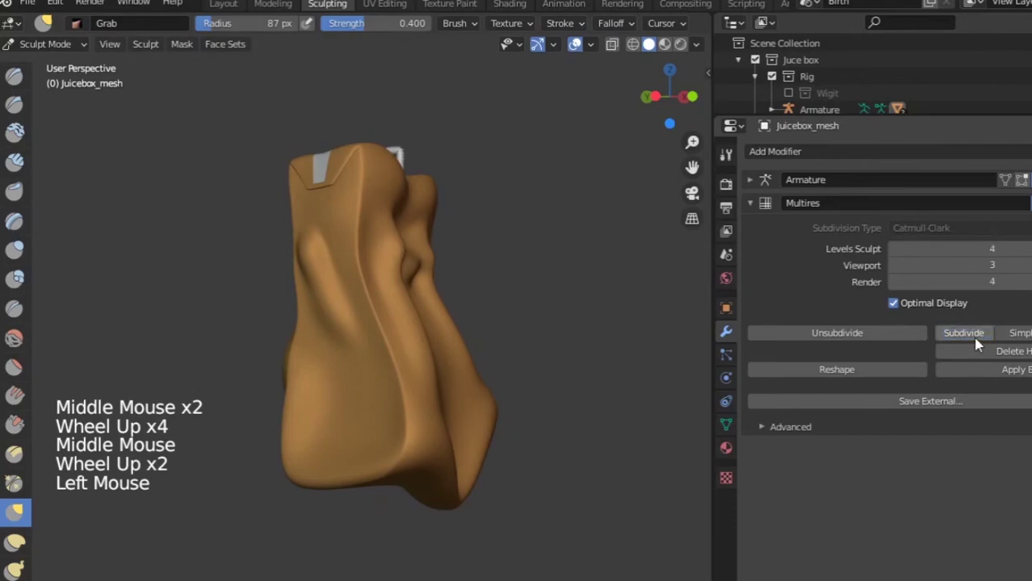
left_click(890, 249)
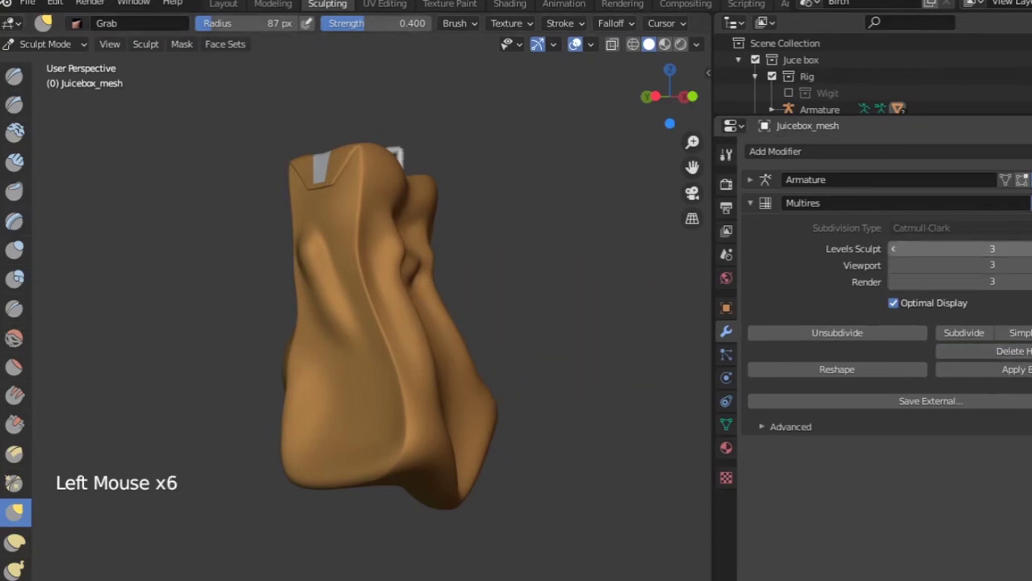
- Switch back to the Layout workspace and enter Edit Mode on the sculpted juice box mesh
middle_click_drag(553, 299, 318, 311)
scroll(334, 304, "up", 2)
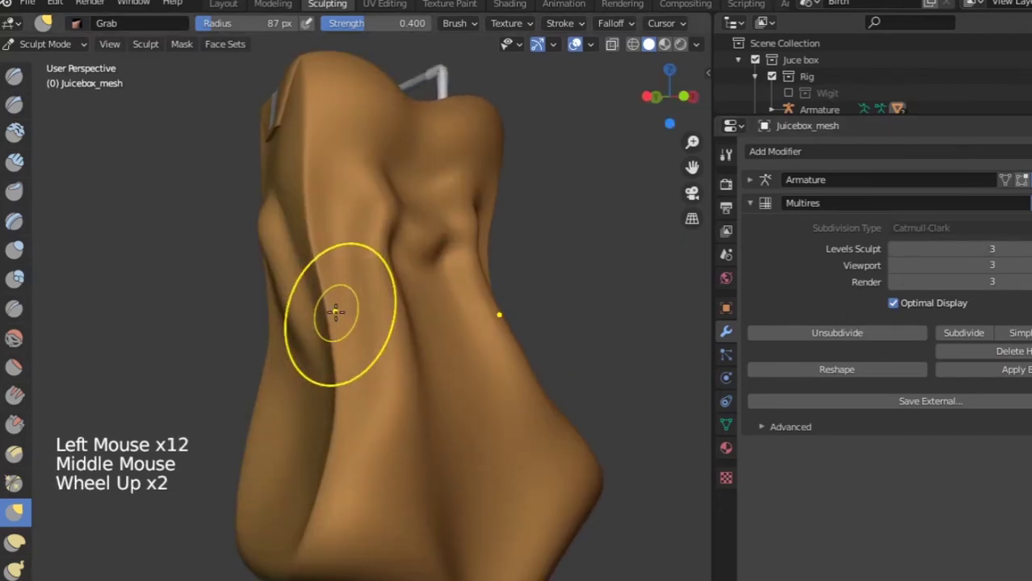
middle_click_drag(360, 172, 534, 253)
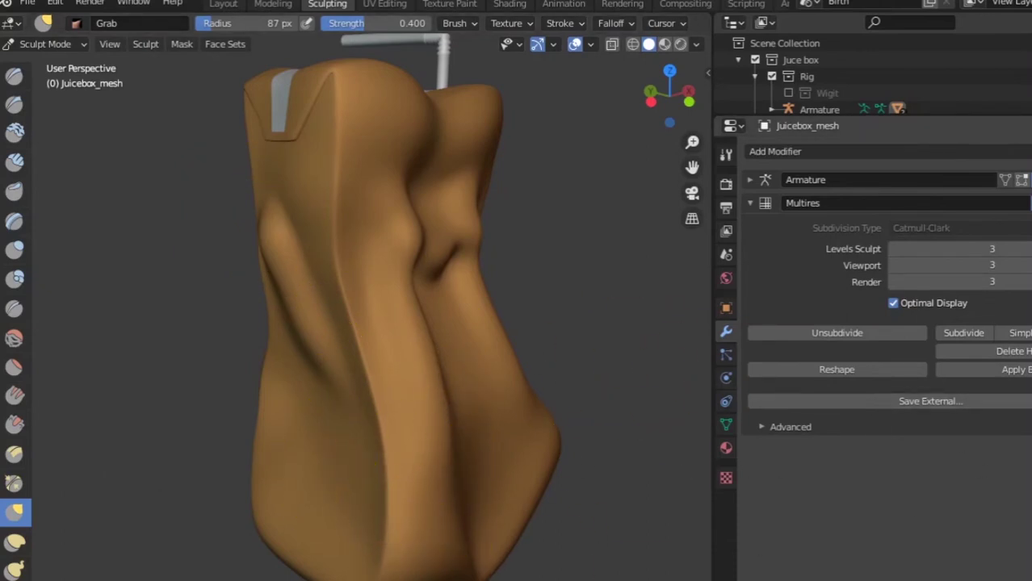
scroll(269, 312, "down", 3)
middle_click_drag(270, 312, 43, 338)
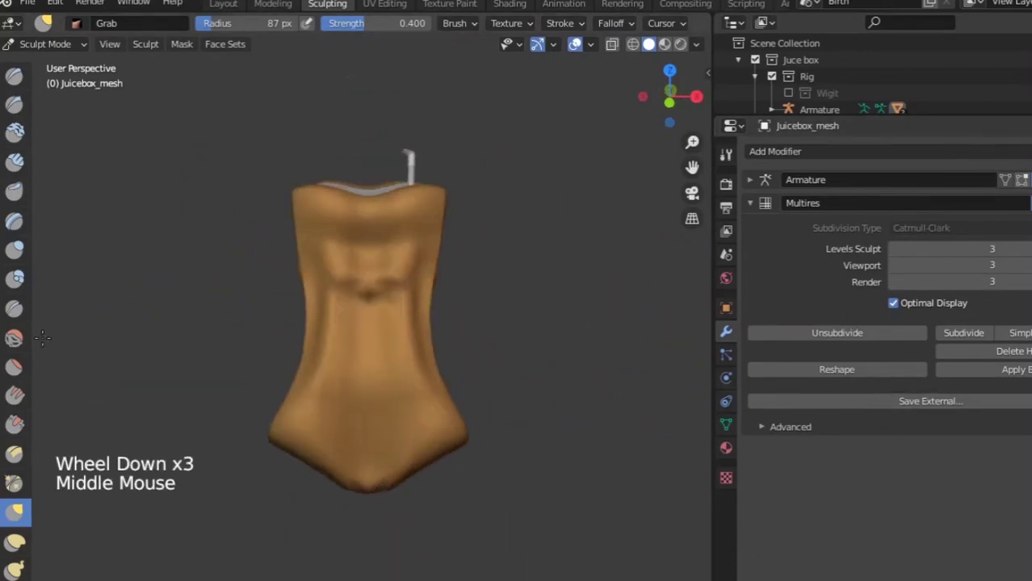
middle_click_drag(299, 457, 387, 150)
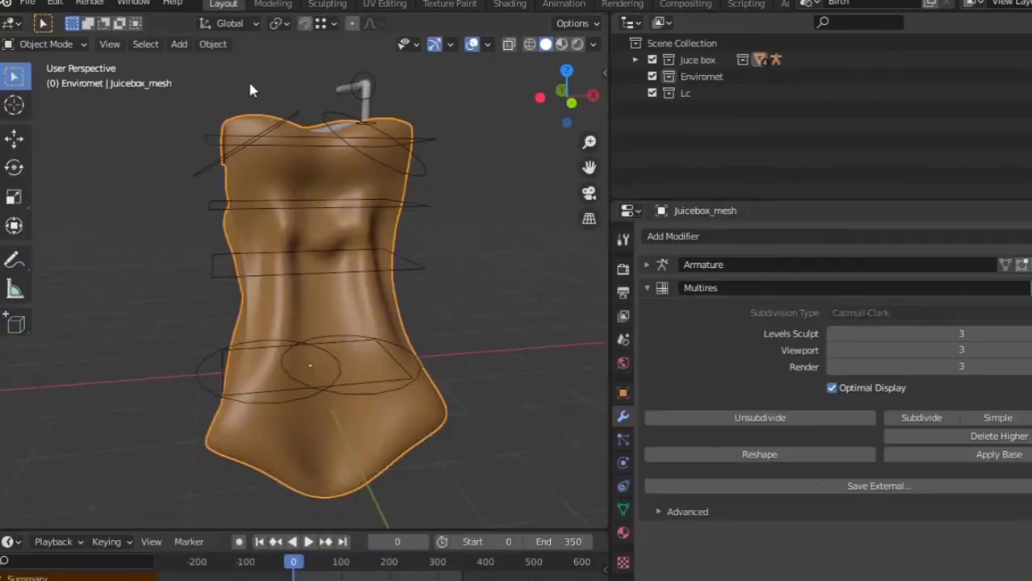
scroll(362, 407, "down", 3)
middle_click_drag(362, 408, 317, 306)
scroll(194, 388, "up", 4)
key("Tab")
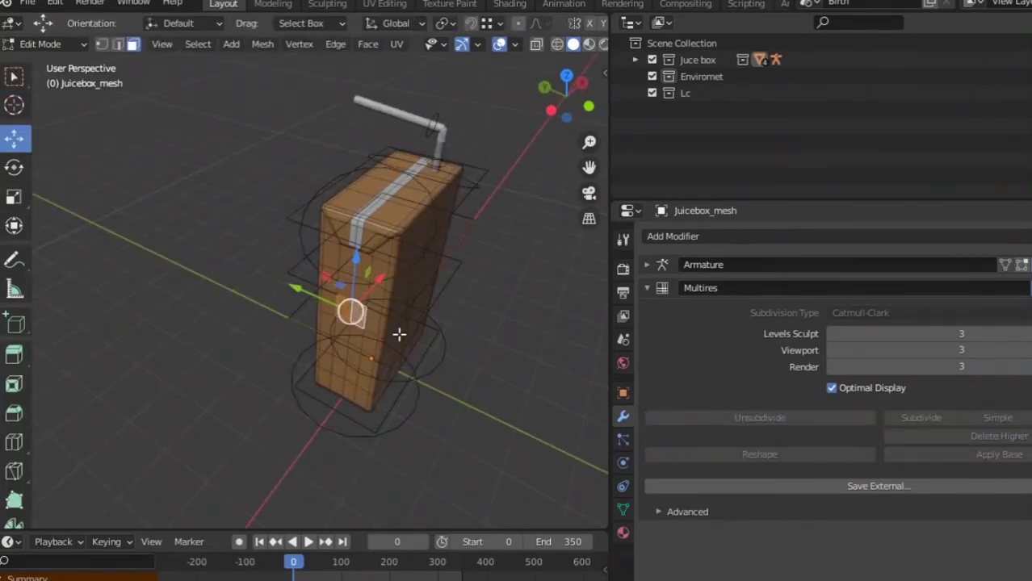
- Extrude the selected faces on the box's narrow side into a long arm and return to Object Mode
middle_click_drag(399, 333, 338, 325)
key("e")
left_click(127, 373)
key("Tab")
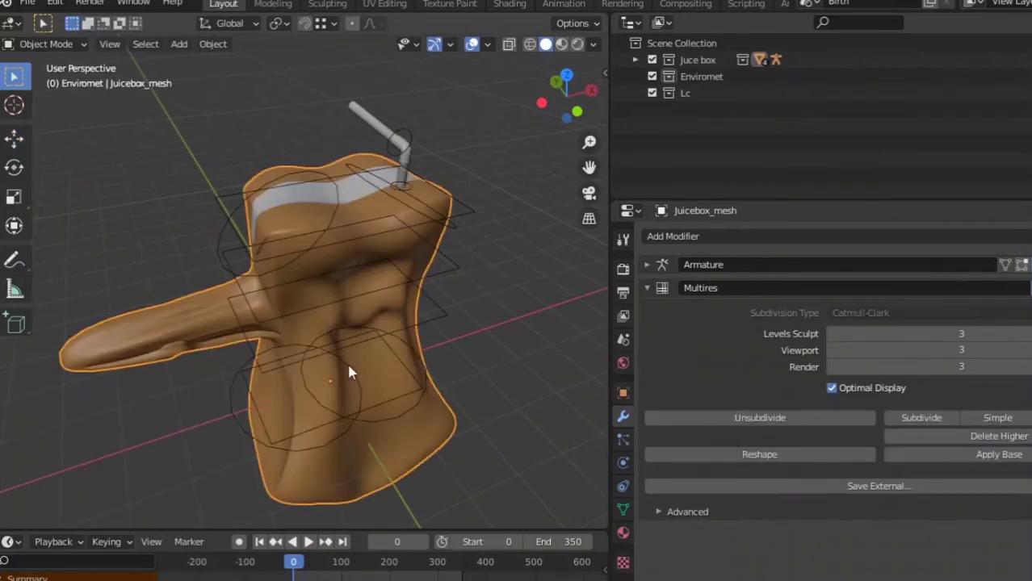
- In the Sculpting workspace, smooth the extruded arm and the surface around its base
middle_click_drag(349, 374, 387, 340)
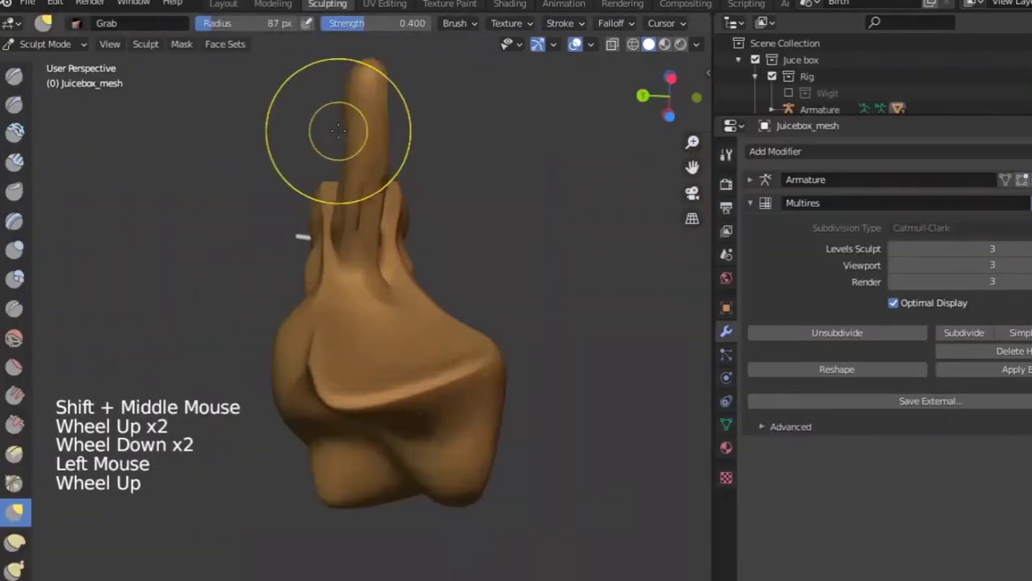
scroll(334, 127, "up", 2)
middle_click_drag(335, 127, 277, 275)
scroll(306, 202, "down", 2)
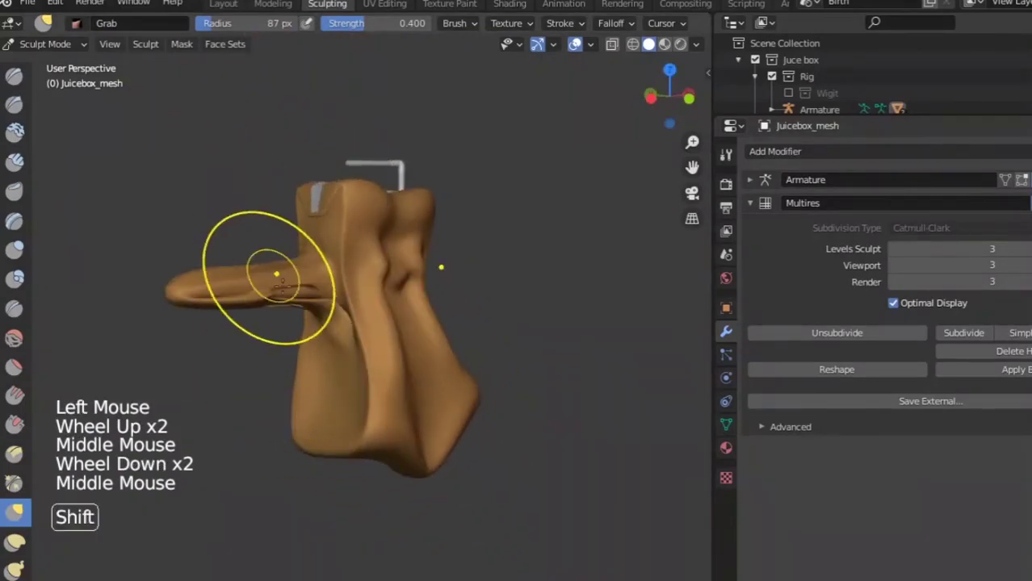
left_click_drag(276, 275, 262, 264, "shift")
left_click_drag(338, 303, 317, 333, "shift")
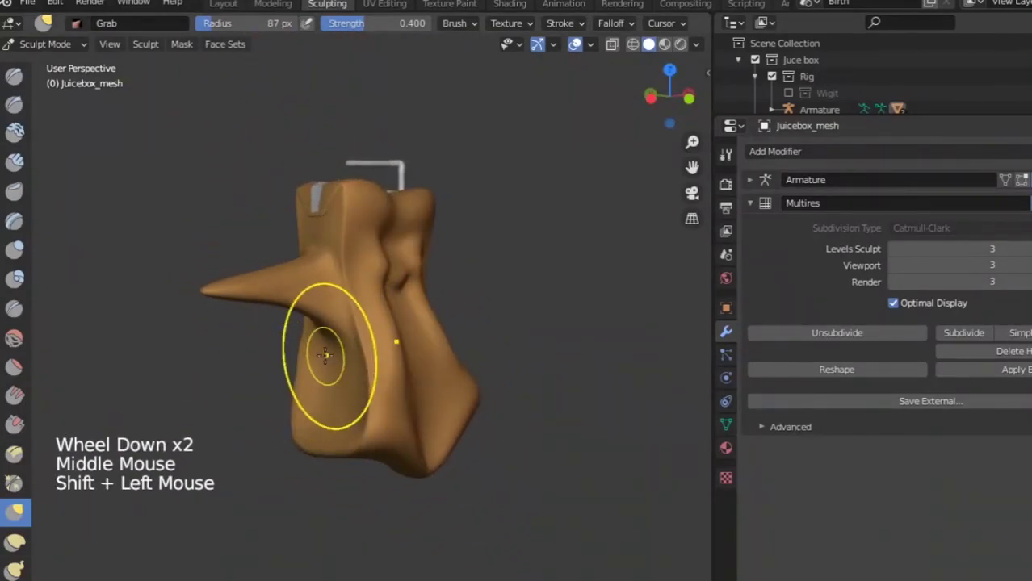
middle_click_drag(327, 356, 537, 384)
left_click_drag(467, 345, 426, 342, "shift")
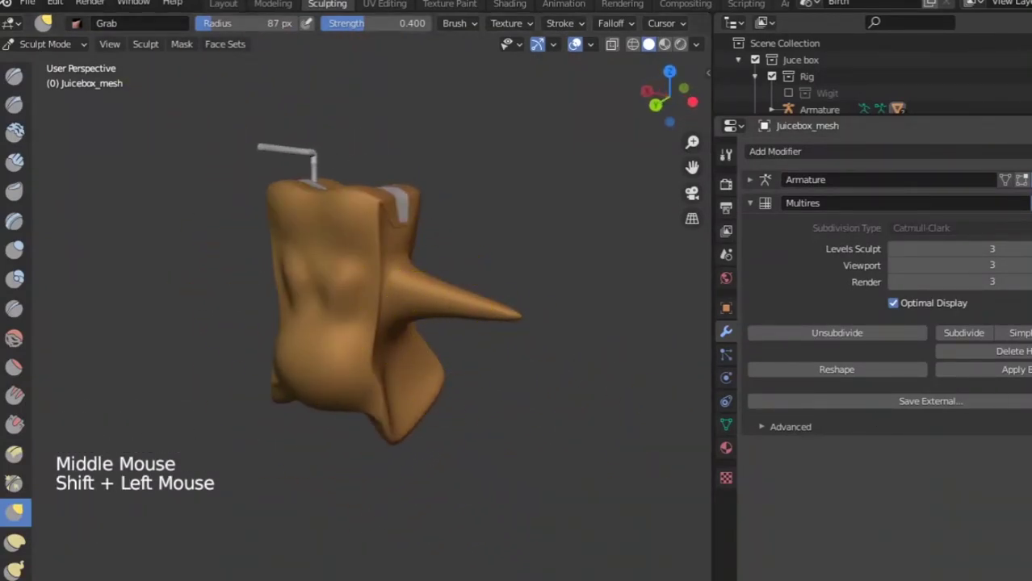
- Remove the Multires modifier from the juice box and add a new Multiresolution modifier
left_click(1031, 204)
middle_click_drag(513, 335, 436, 339)
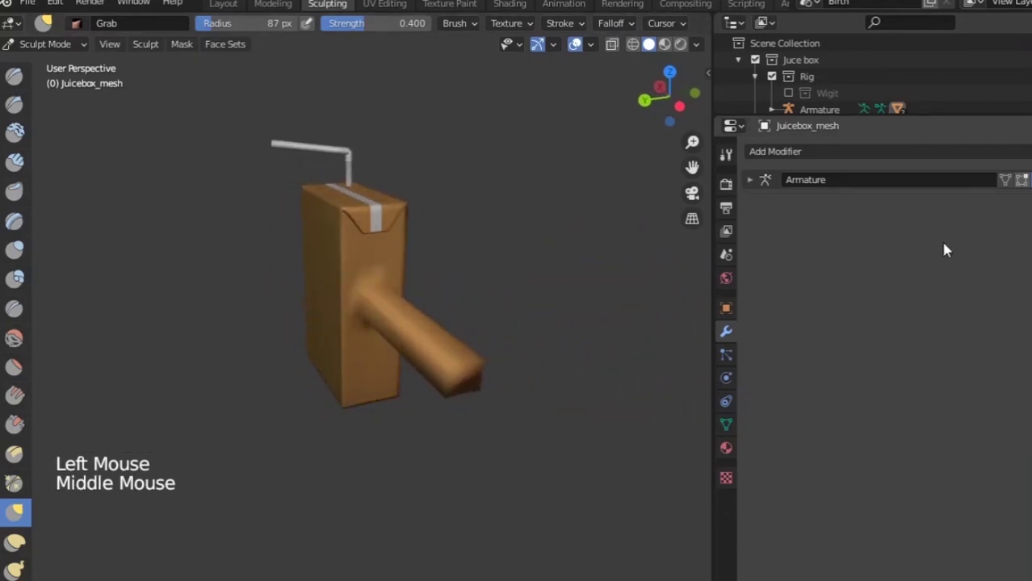
left_click(869, 159)
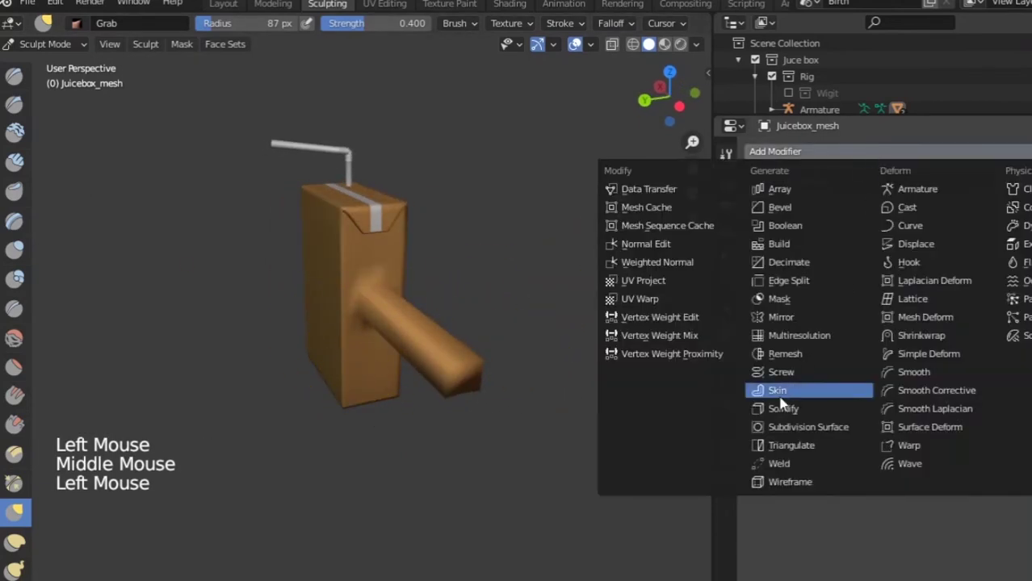
left_click(793, 338)
- Subdivide the new Multires modifier twice to reach sculpt level 2
scroll(622, 369, "down", 2)
middle_click_drag(622, 369, 419, 306)
scroll(420, 306, "up", 2)
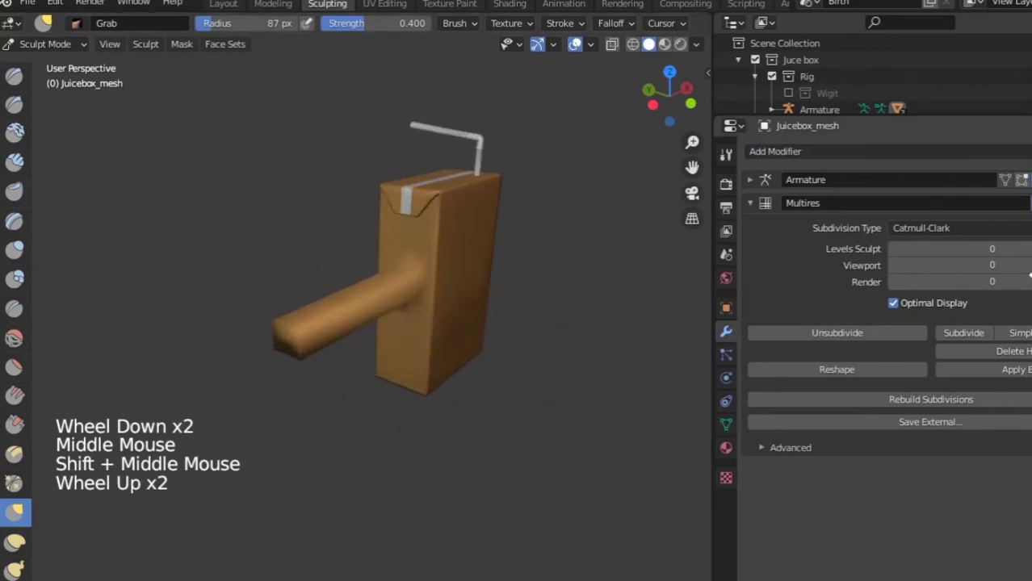
left_click(981, 334)
left_click(981, 334)
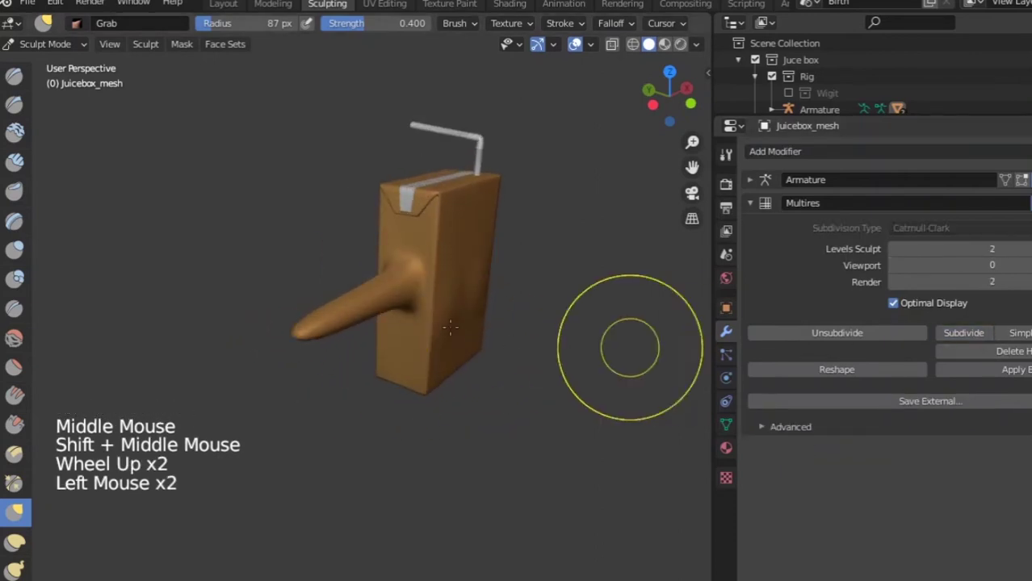
- Pull and bend the end of the extruded arm into a crooked shape with the Grab brush
middle_click_drag(621, 346, 333, 301)
scroll(334, 301, "up", 2)
mouse_move(316, 274)
left_mouse_down()
mouse_move(296, 294)
mouse_move(283, 271)
left_mouse_up()
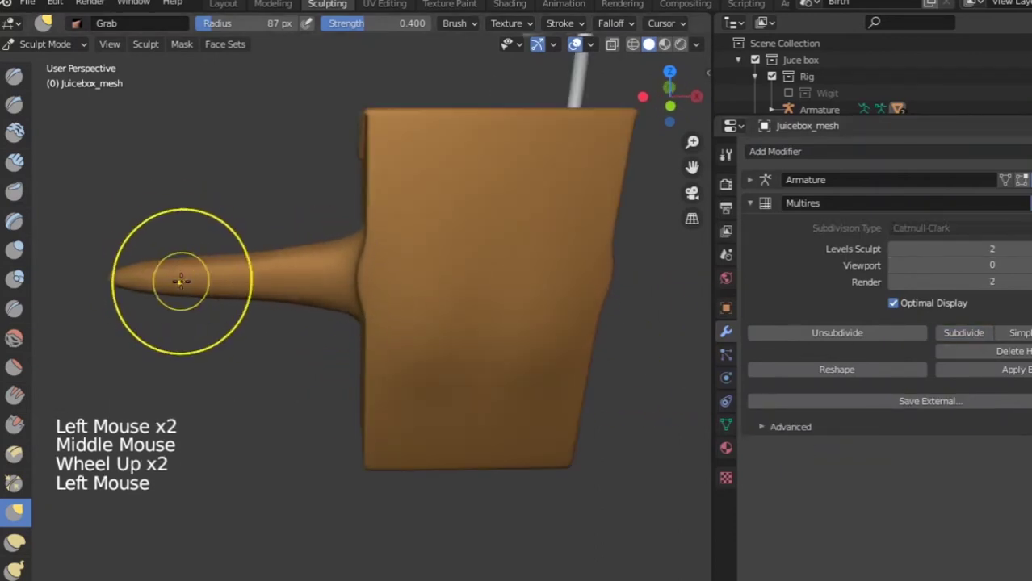
left_click_drag(180, 281, 79, 356)
middle_click_drag(79, 356, 194, 381, "shift")
left_click(198, 311)
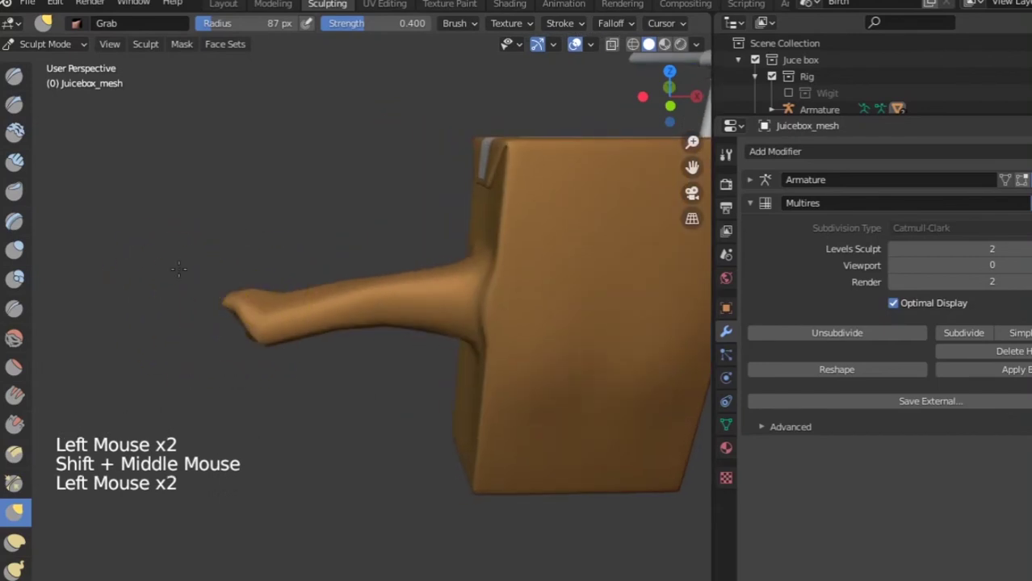
left_click_drag(178, 269, 16, 279)
mouse_move(327, 302)
left_mouse_down()
mouse_move(326, 187)
mouse_move(327, 339)
left_mouse_up()
- Reshape the arm's middle and tip from the opposite side with the Grab brush
scroll(406, 433, "down", 5)
mouse_move(406, 432)
middle_mouse_down()
mouse_move(586, 528)
mouse_move(543, 507)
mouse_move(390, 295)
middle_mouse_up()
scroll(491, 432, "up", 3)
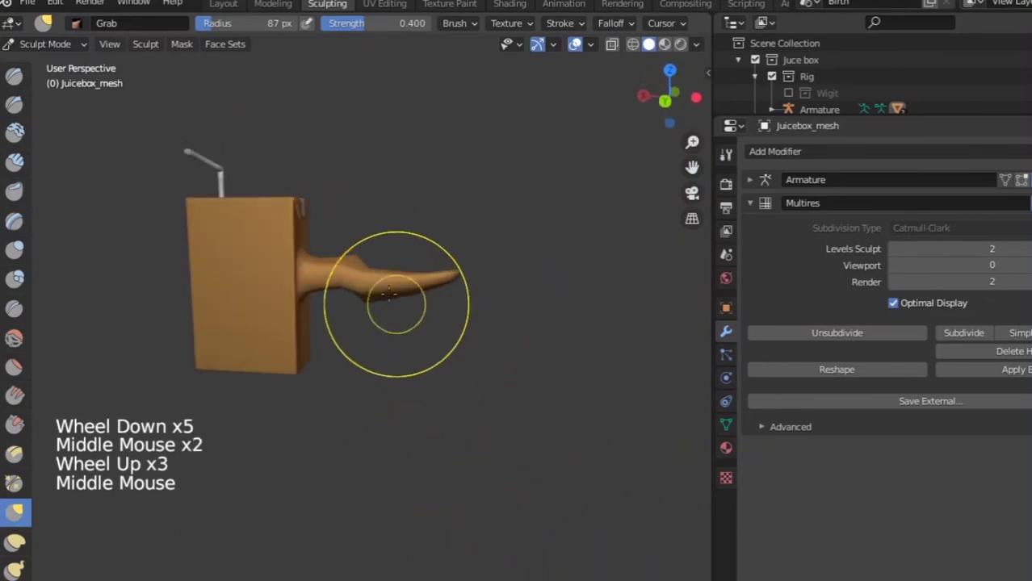
left_click_drag(389, 294, 357, 345)
middle_click_drag(357, 346, 392, 369)
left_click_drag(392, 369, 452, 265)
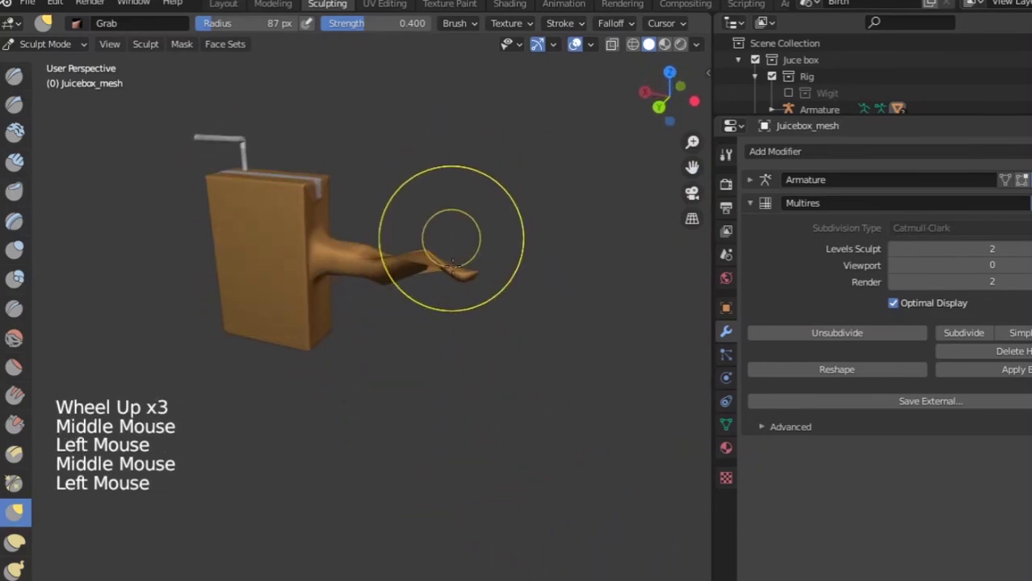
- Return to the Layout workspace to inspect the juice box mesh and its arm in Object Mode
scroll(452, 265, "down", 2)
middle_click_drag(453, 265, 246, 234)
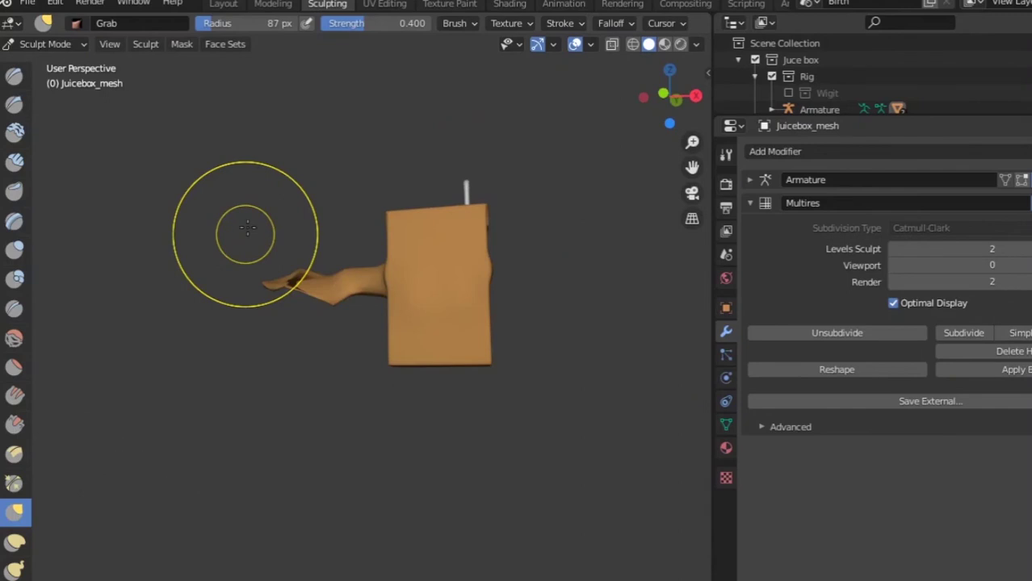
left_click(230, 4)
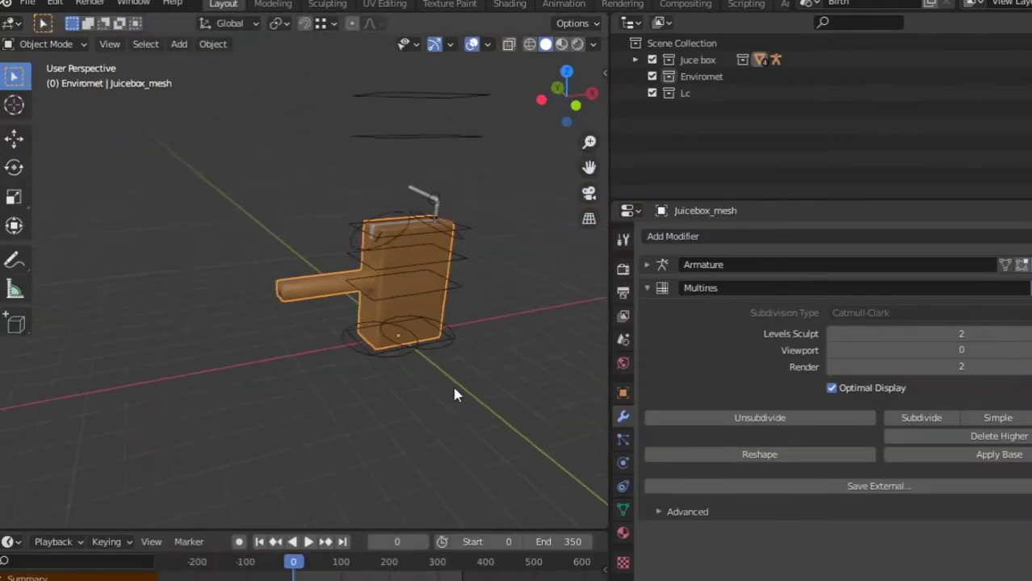
middle_click_drag(454, 395, 397, 368)
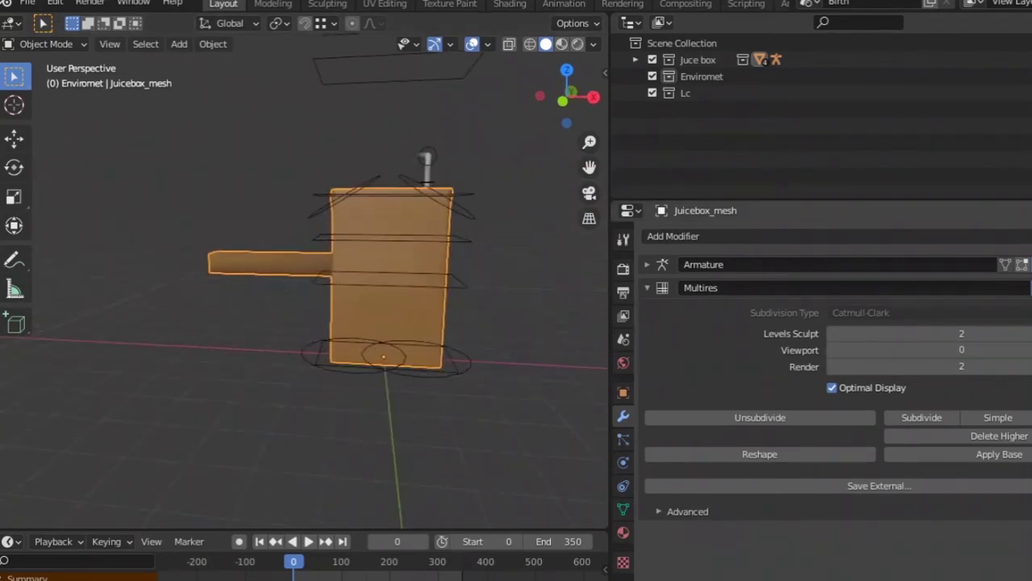
- Undo the extruded arm and its Multires changes back to the sculpted level 3 juice box and return to Object Mode
key("x")
key("ctrl+z")
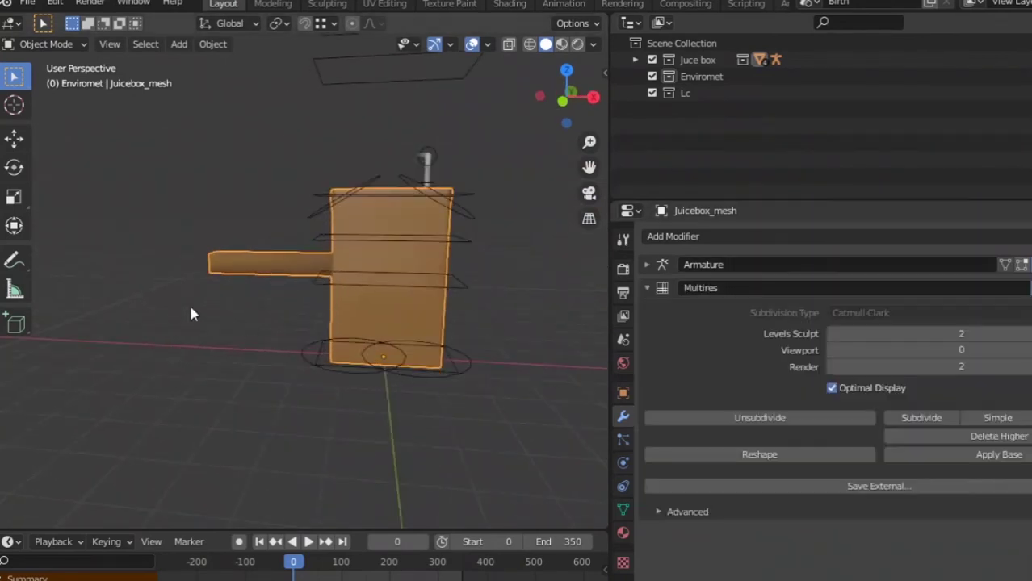
key("ctrl+z")
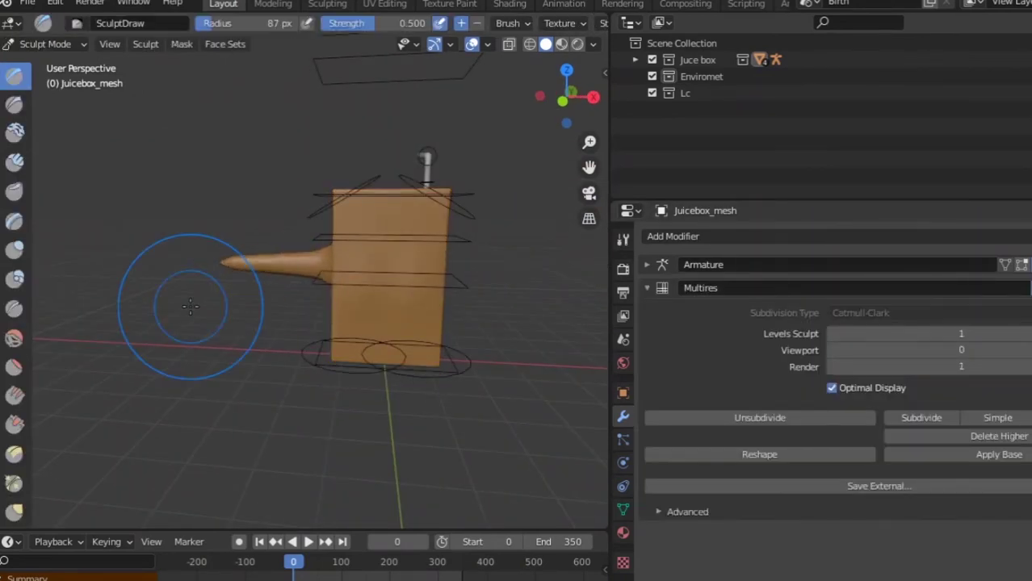
key("ctrl+z")
key("ctrl+z")
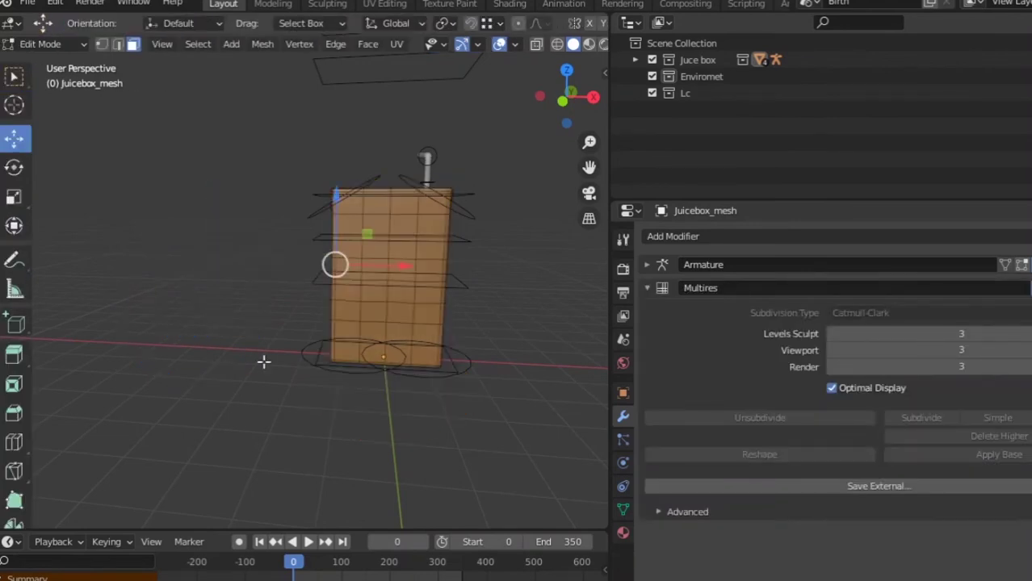
scroll(279, 362, "down", 2)
key("Tab")
mouse_move(284, 361)
middle_mouse_down()
mouse_move(378, 363)
mouse_move(272, 348)
middle_mouse_up()
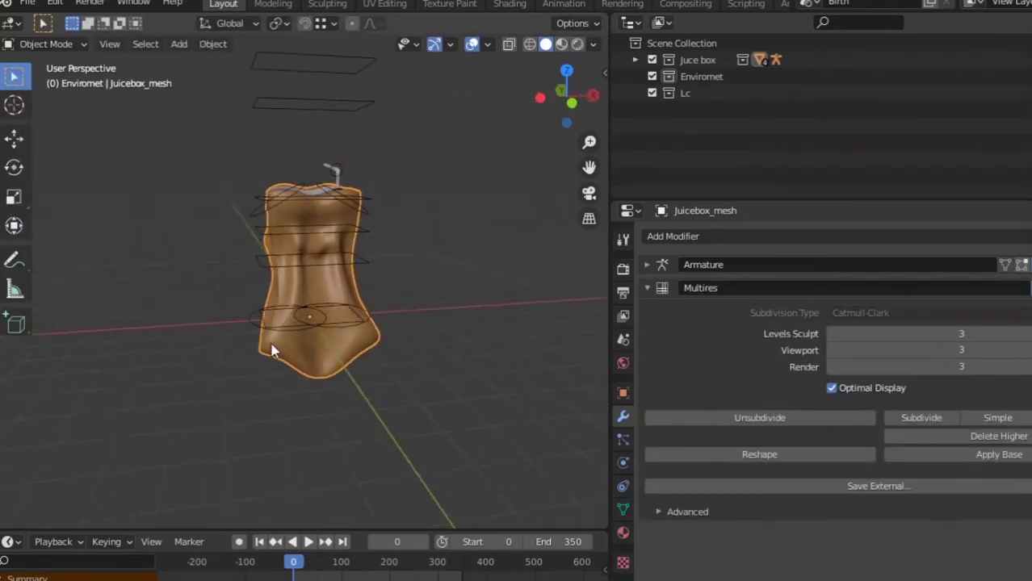
- Put the juice box armature in Pose Mode and rotate the middle torso bone about 32 degrees
left_click(310, 331)
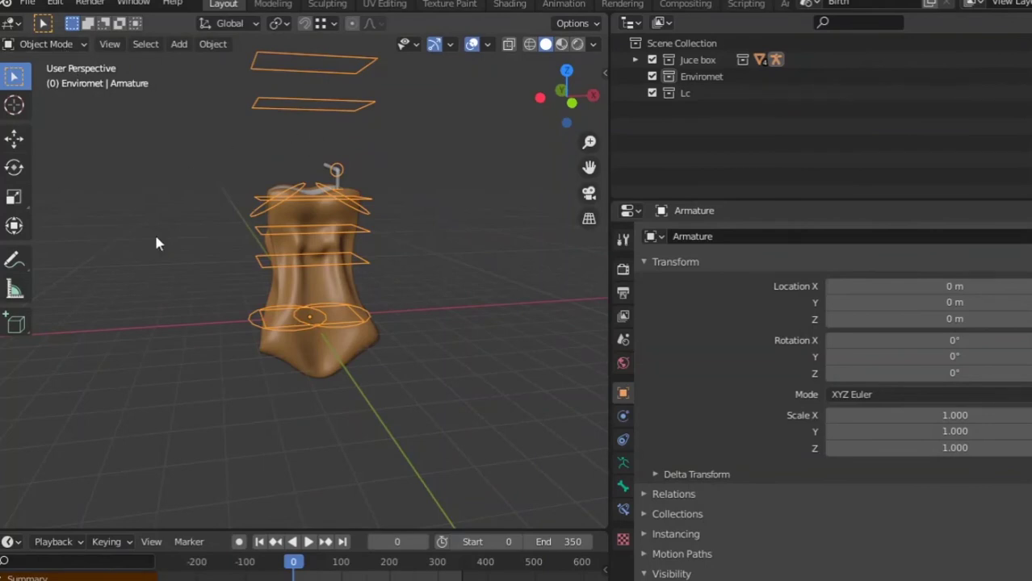
left_click(50, 45)
left_click(53, 99)
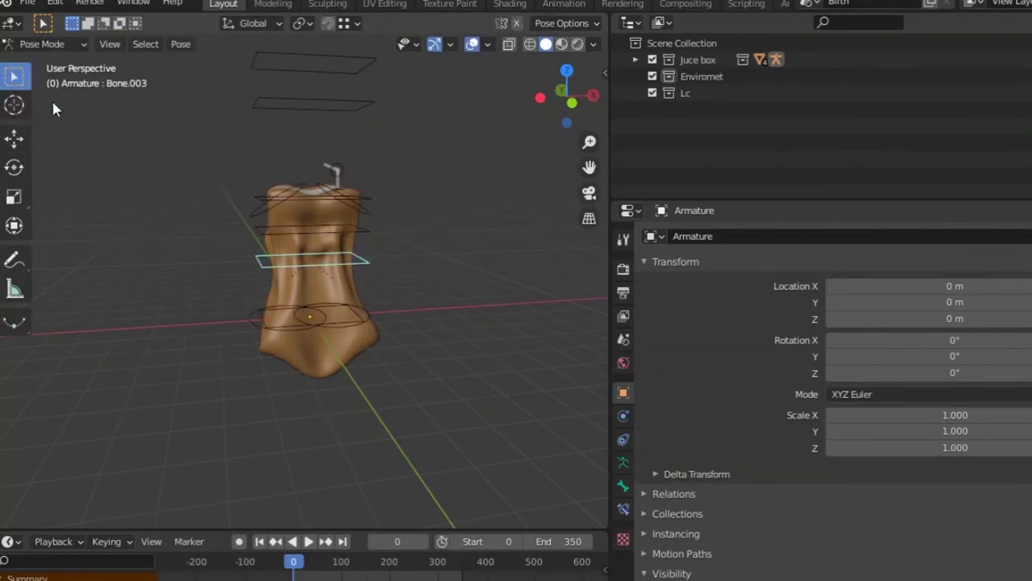
middle_click_drag(157, 243, 379, 276)
key("r")
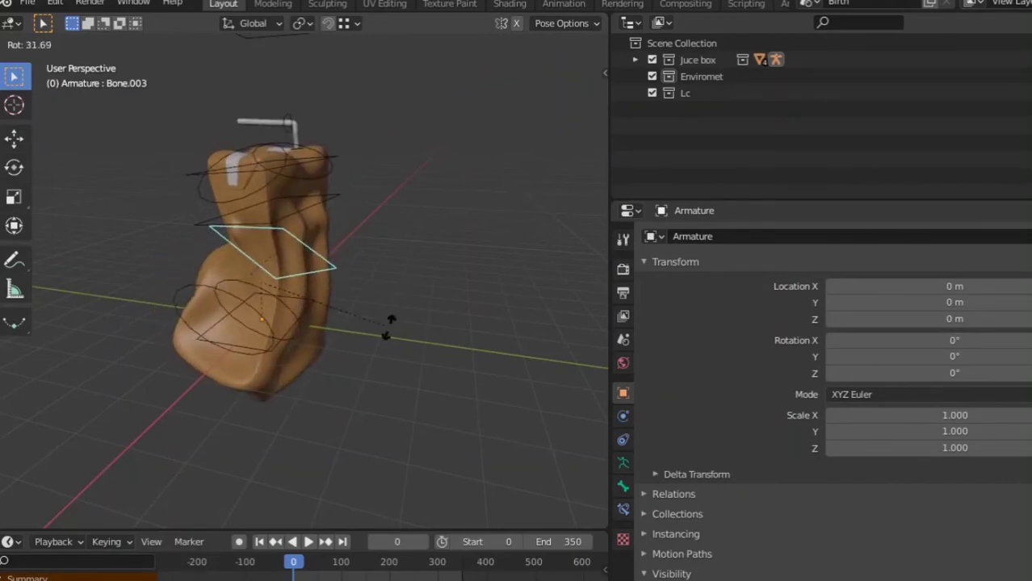
left_click(392, 320)
middle_click_drag(392, 320, 338, 397)
left_click(365, 322)
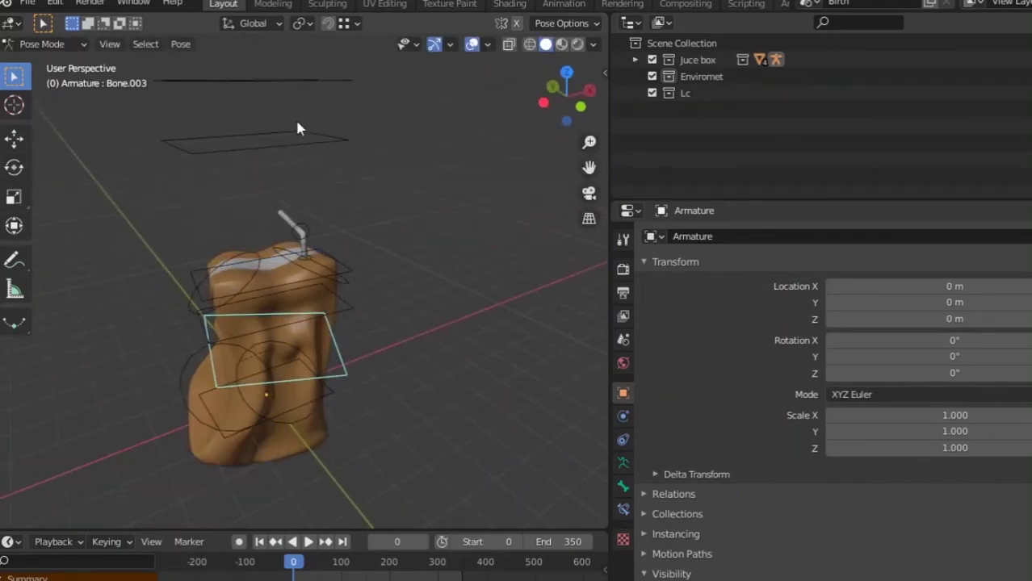
- Move the two control bones above the juice box to bend it, shifting the upper one about -1.31, 5.04 and 1.53 m in X, Y, Z
left_click(273, 134)
key("g")
middle_click_drag(316, 178, 270, 139)
left_click(249, 143)
left_click(354, 139)
key("g")
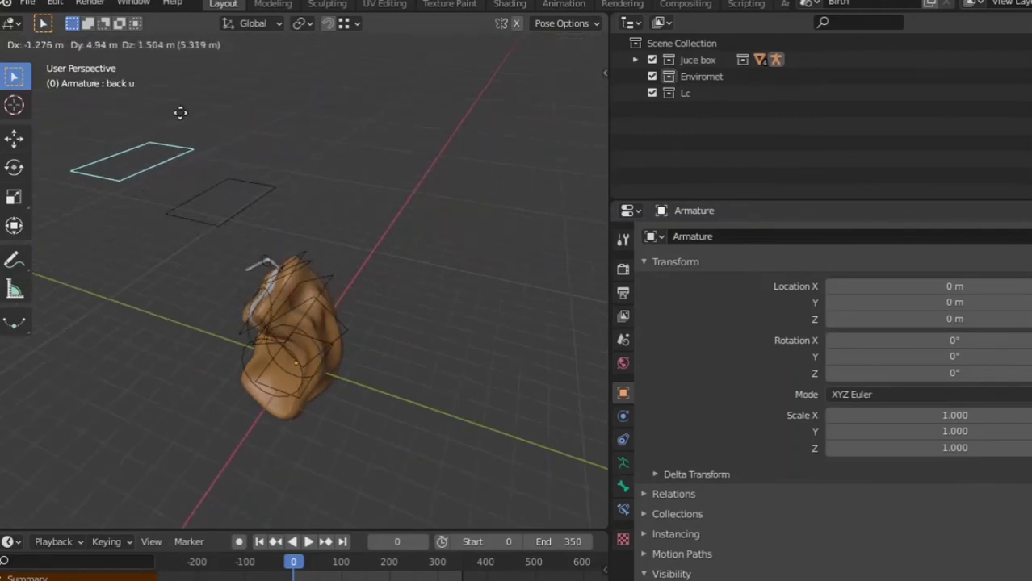
left_click(180, 112)
- Move the right leg bone about -0.42, -2.43 and -0.15 m in X, Y, Z, and try rotating it
middle_click_drag(290, 231, 281, 323)
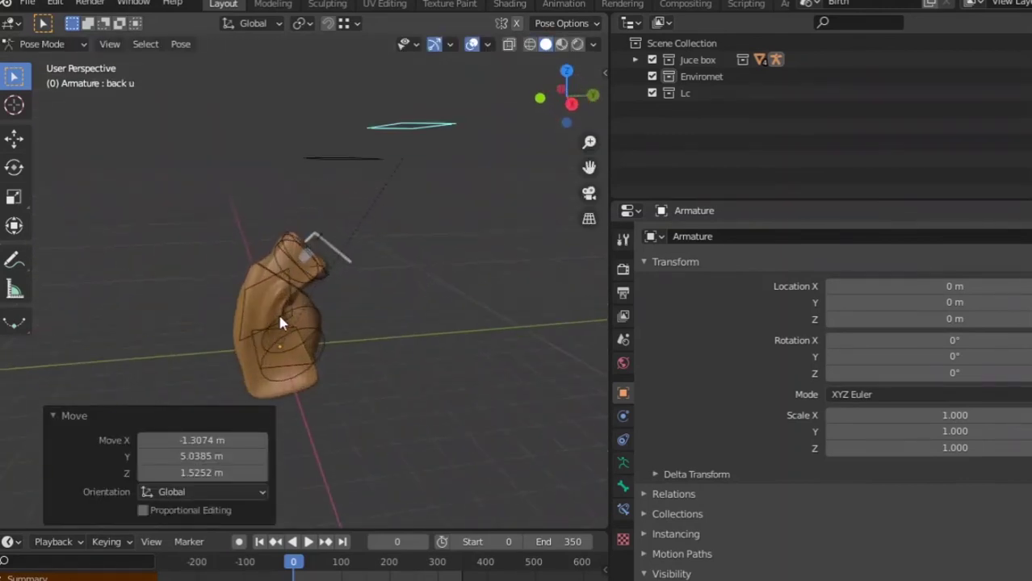
left_click(283, 323)
key("g")
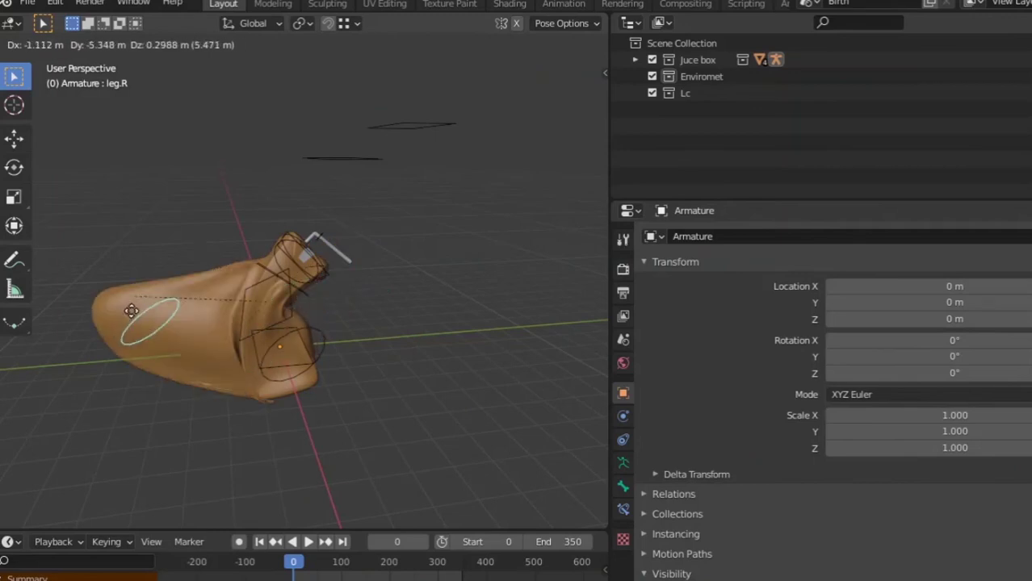
left_click(256, 342)
middle_click_drag(255, 342, 392, 371)
key("r")
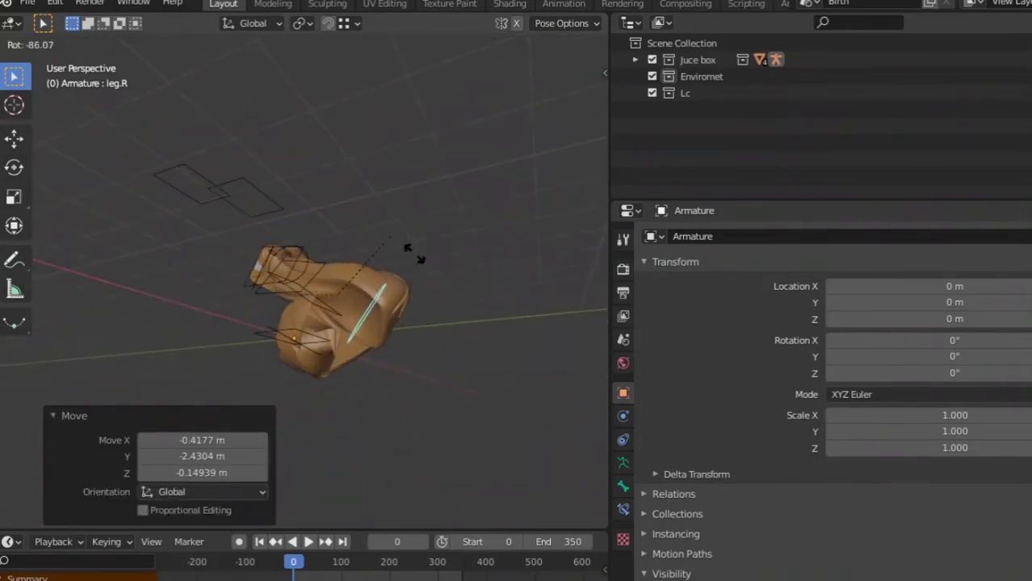
right_click(392, 341)
- Return to Object Mode and lower the juice box mesh's Multires sculpt and viewport levels to 0
scroll(391, 340, "down", 3)
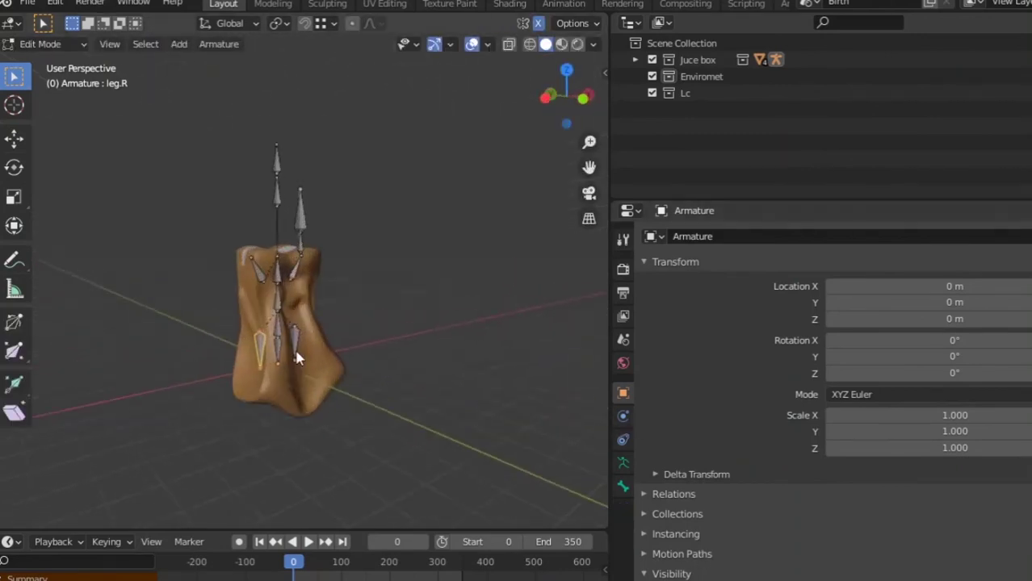
key("ctrl+Tab")
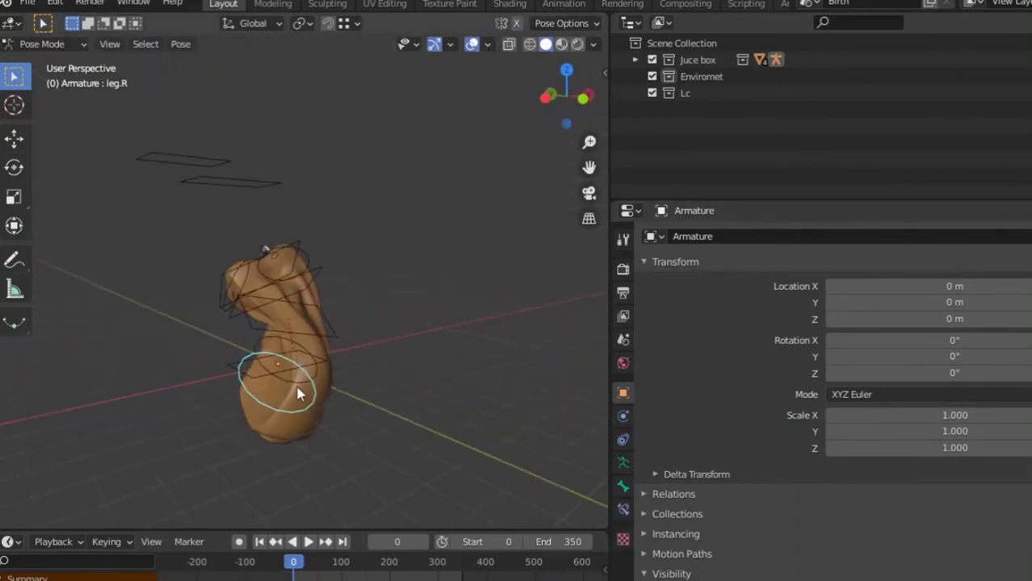
key("ctrl+Tab")
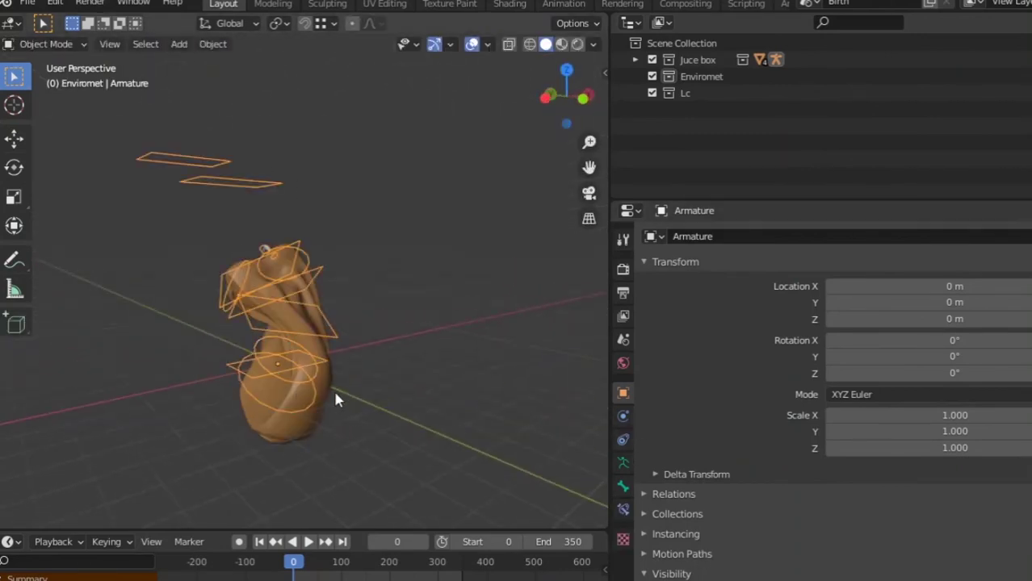
left_click(333, 396)
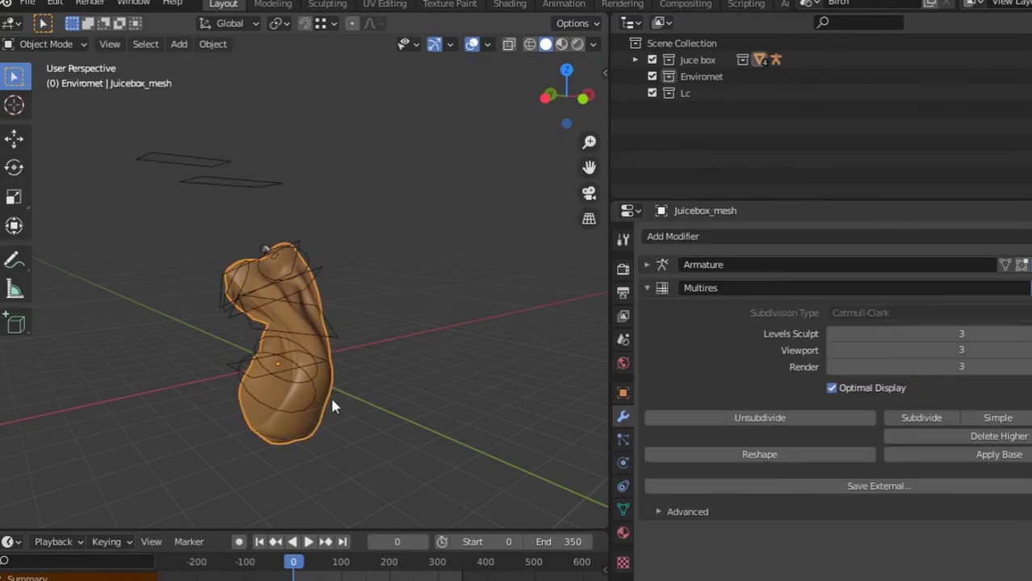
left_click(832, 350)
left_click(831, 350)
middle_click_drag(247, 364, 456, 380)
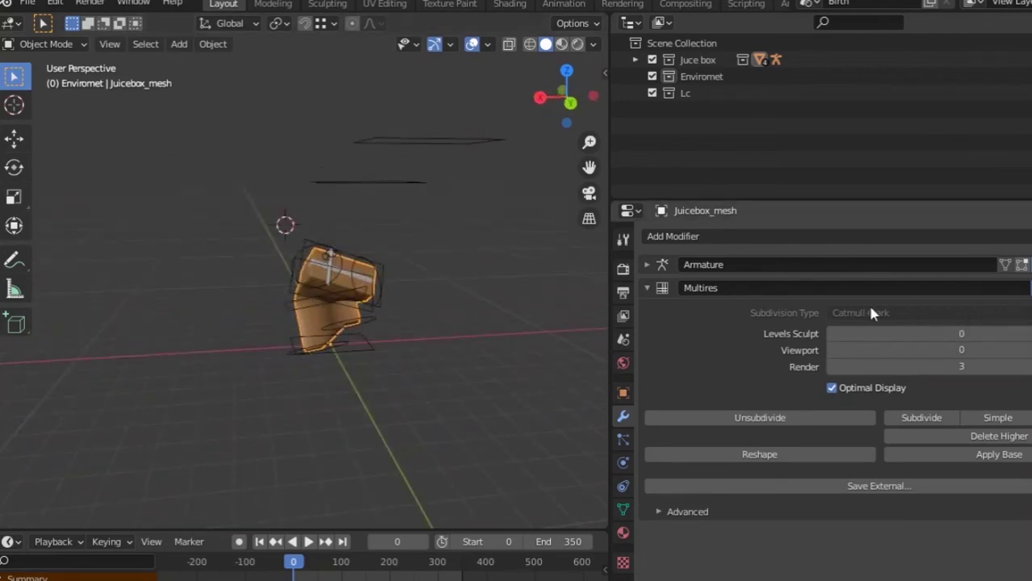
- Select the armature of the posed low-resolution juice box
middle_click_drag(355, 284, 425, 329)
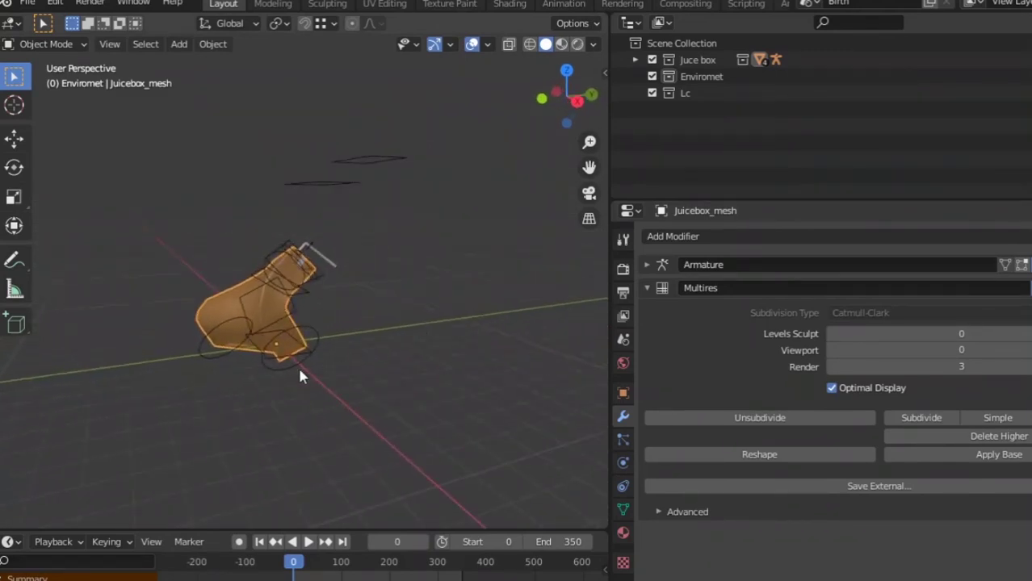
left_click(225, 358, "shift")
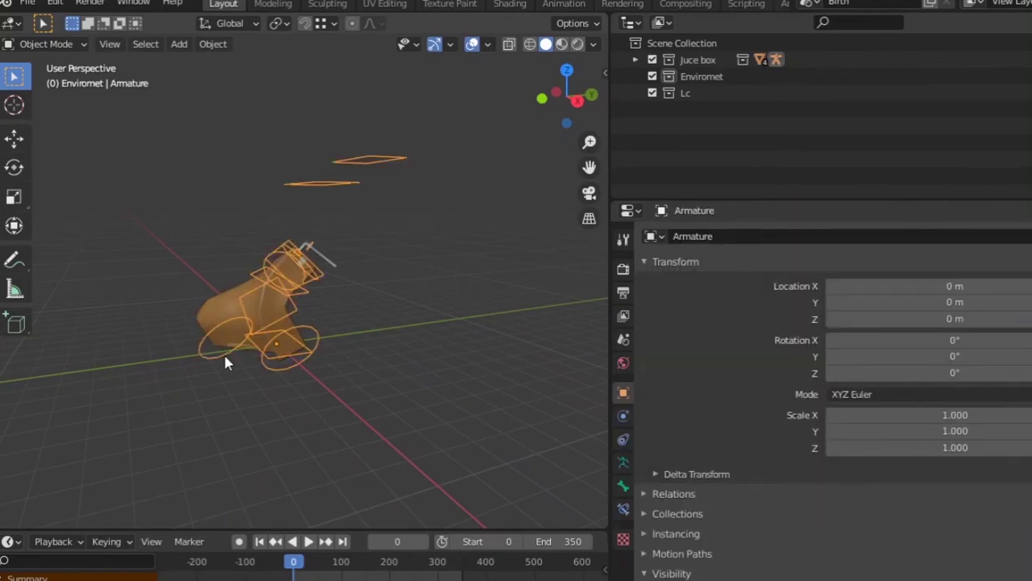